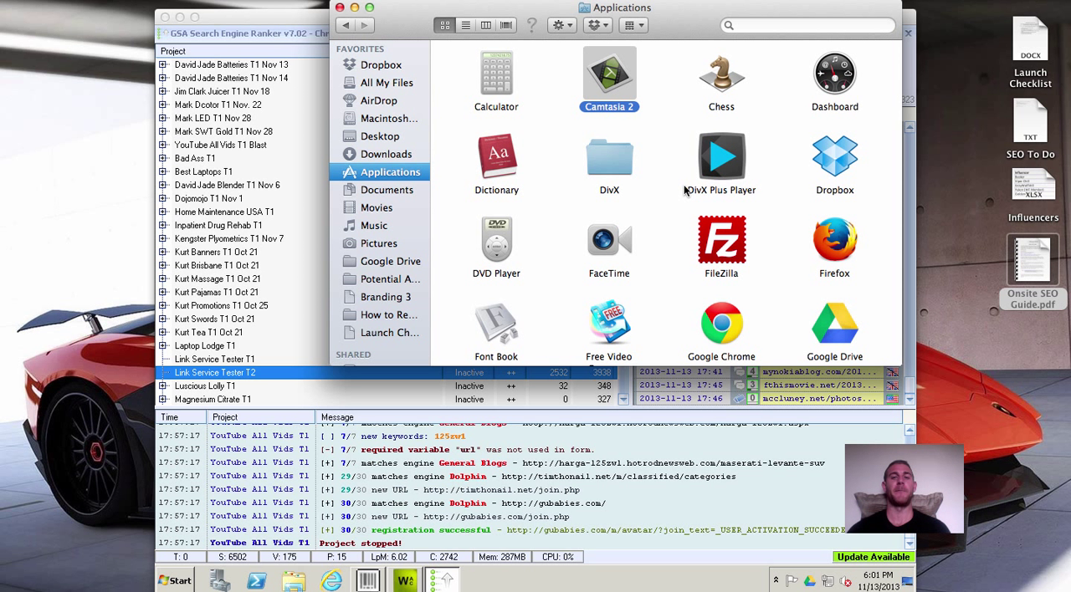
Close the Applications window and open the Link Service Tester T2 project for editing.
left_click(339, 8)
left_click(338, 13)
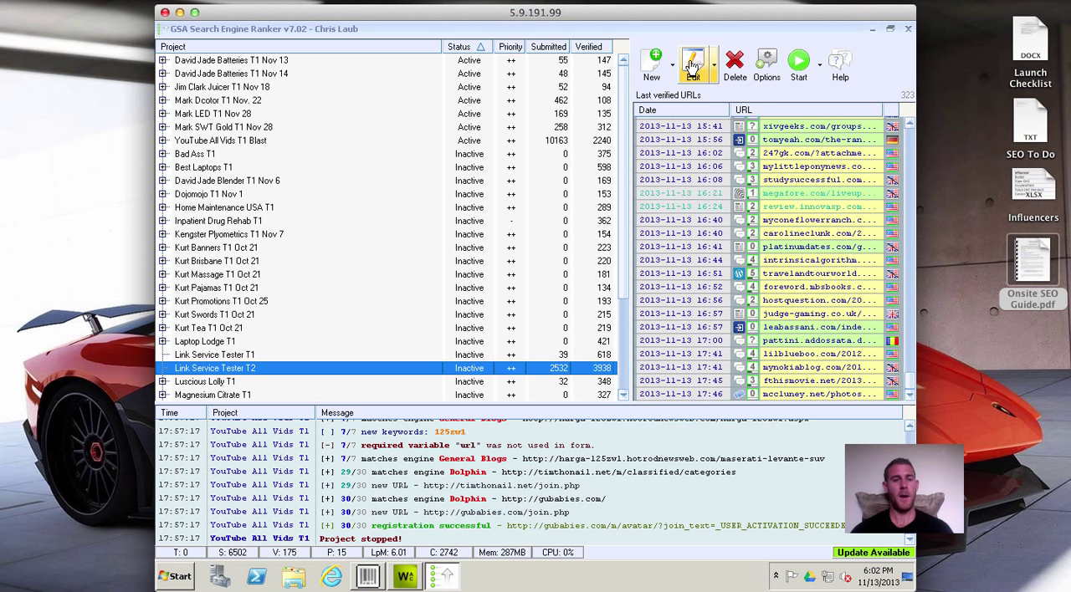
left_click(227, 114)
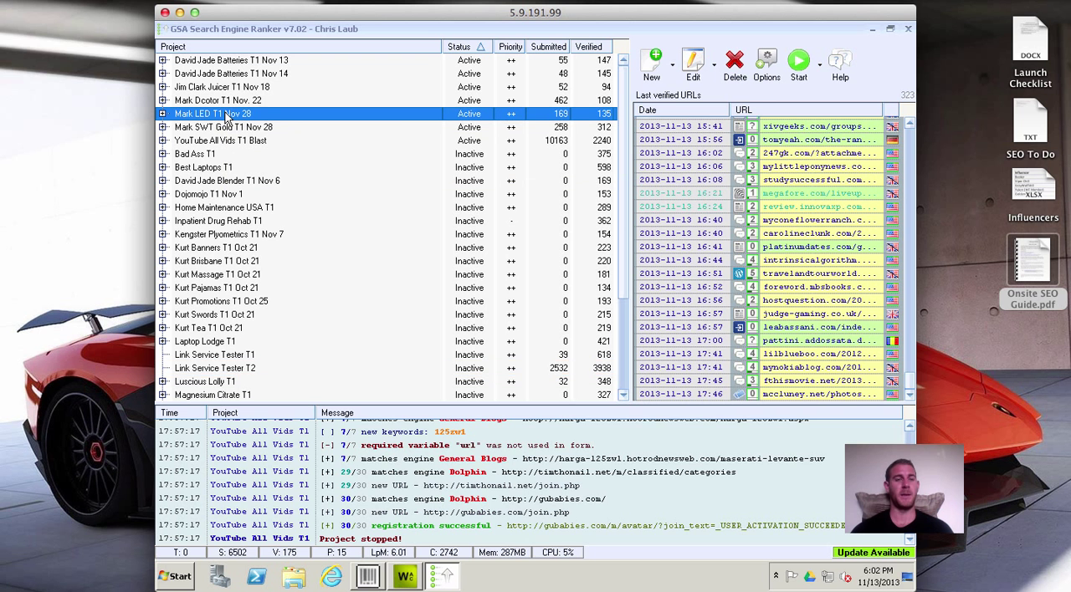
left_click(218, 356)
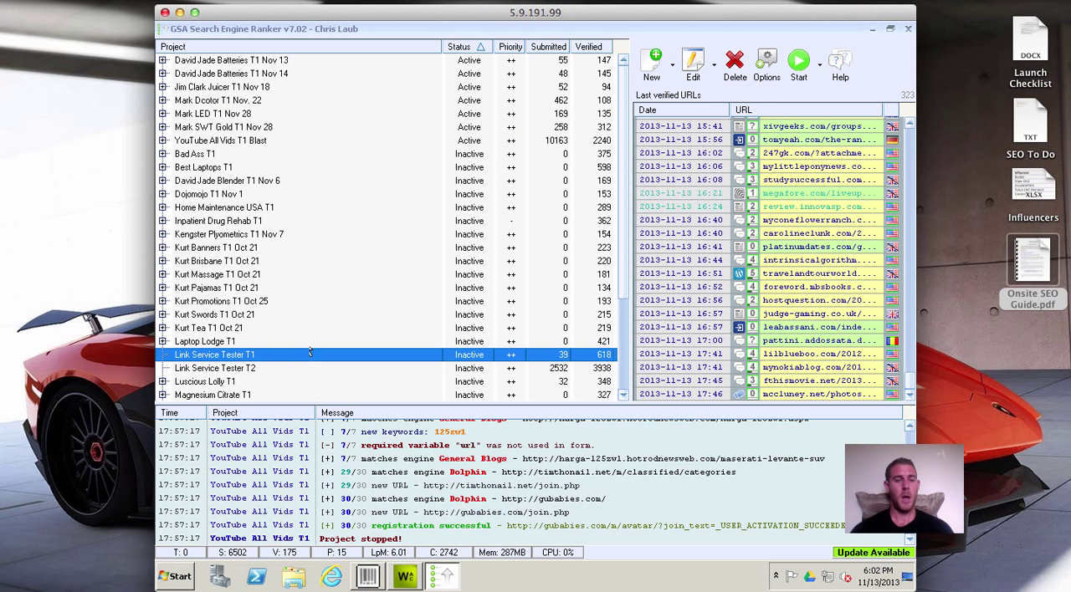
left_click(235, 372)
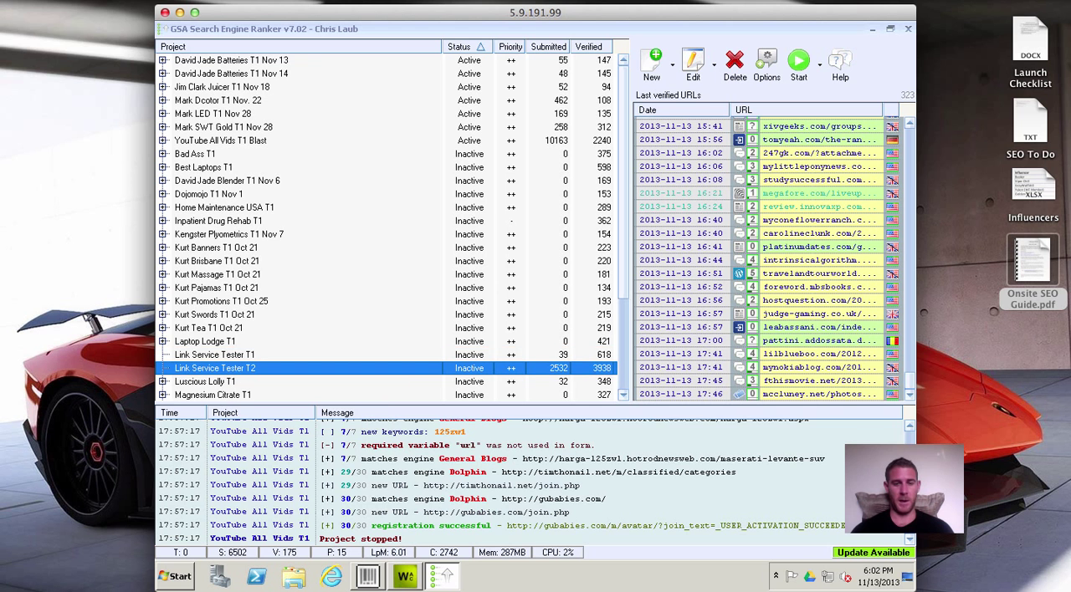
left_click(694, 64)
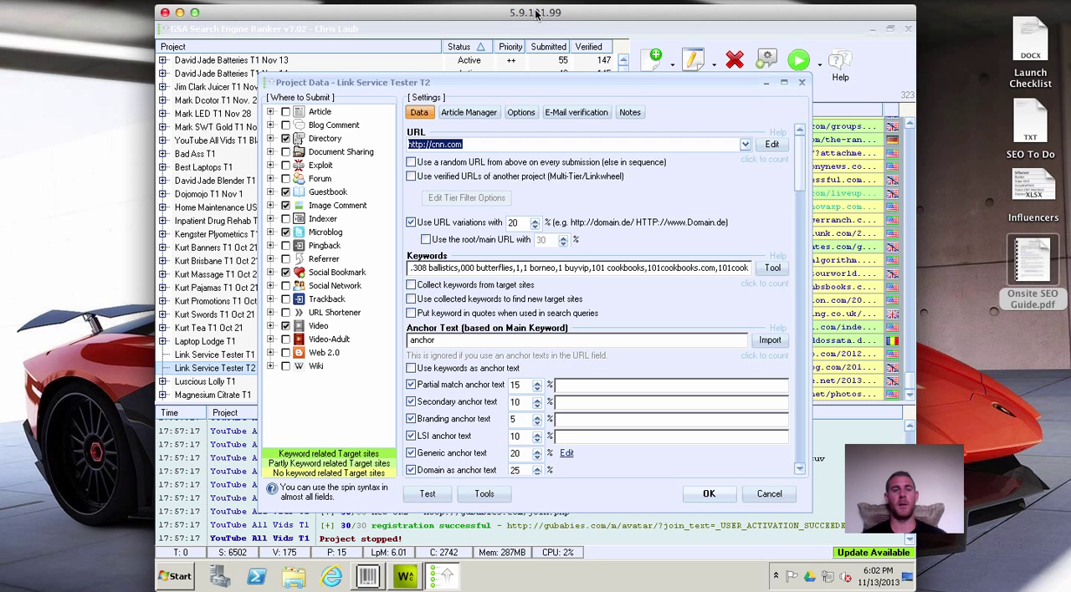
left_click_drag(534, 16, 536, 14)
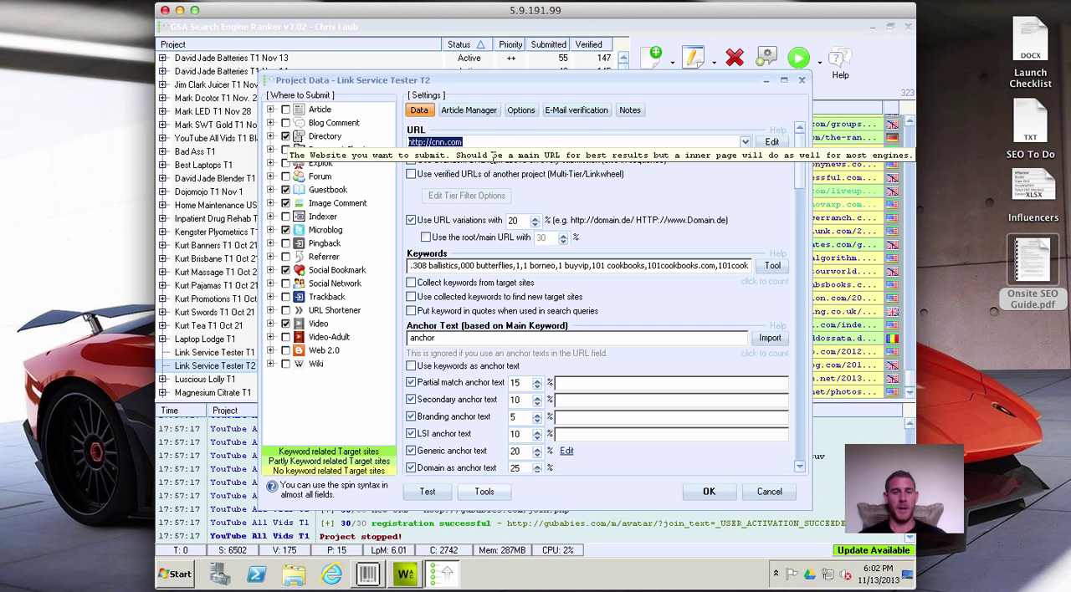
Make the project use the verified URLs of Link Service Tester T1 and accept the tier filter with Do-Follow only.
left_click(411, 175)
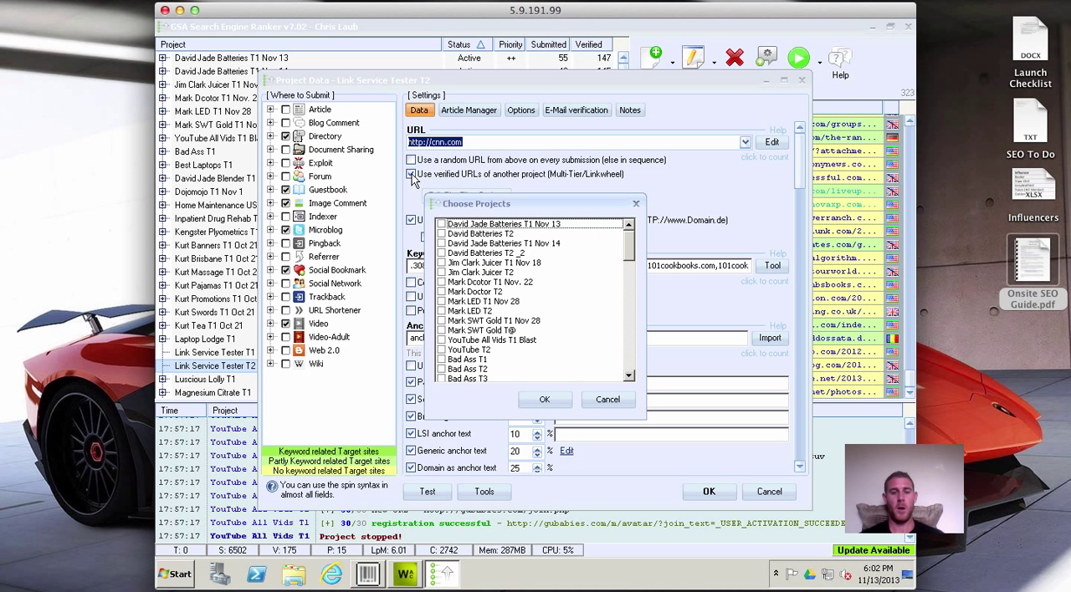
left_click(633, 283)
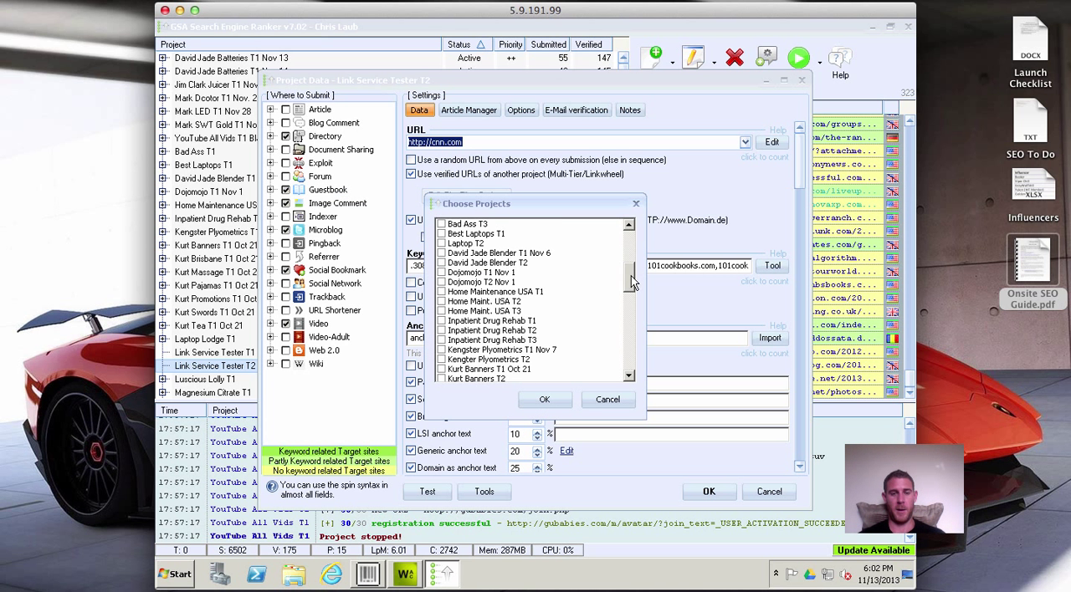
left_click_drag(632, 278, 632, 329)
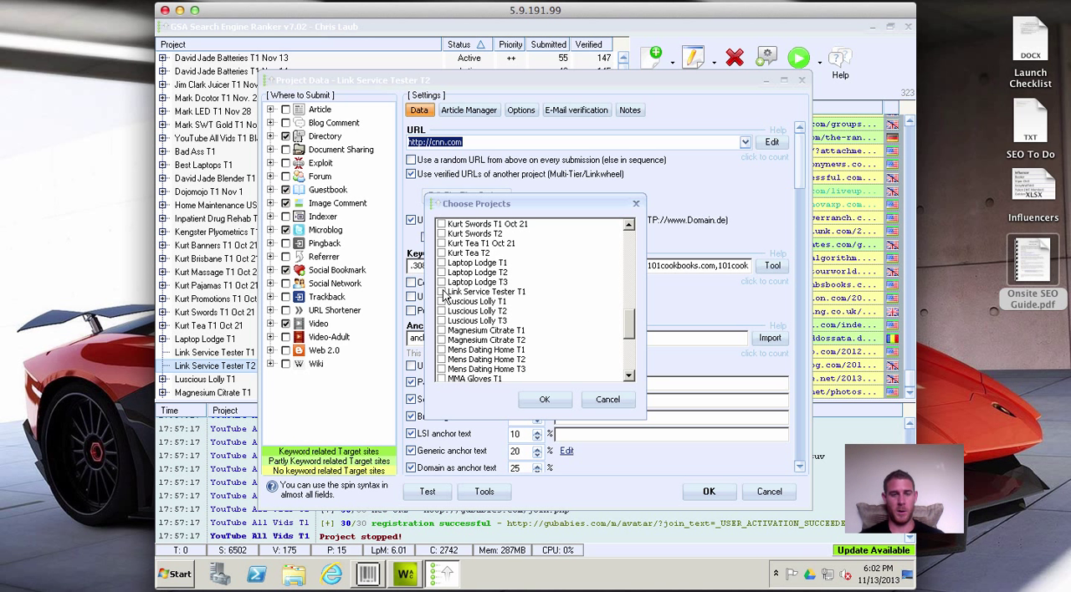
left_click(442, 292)
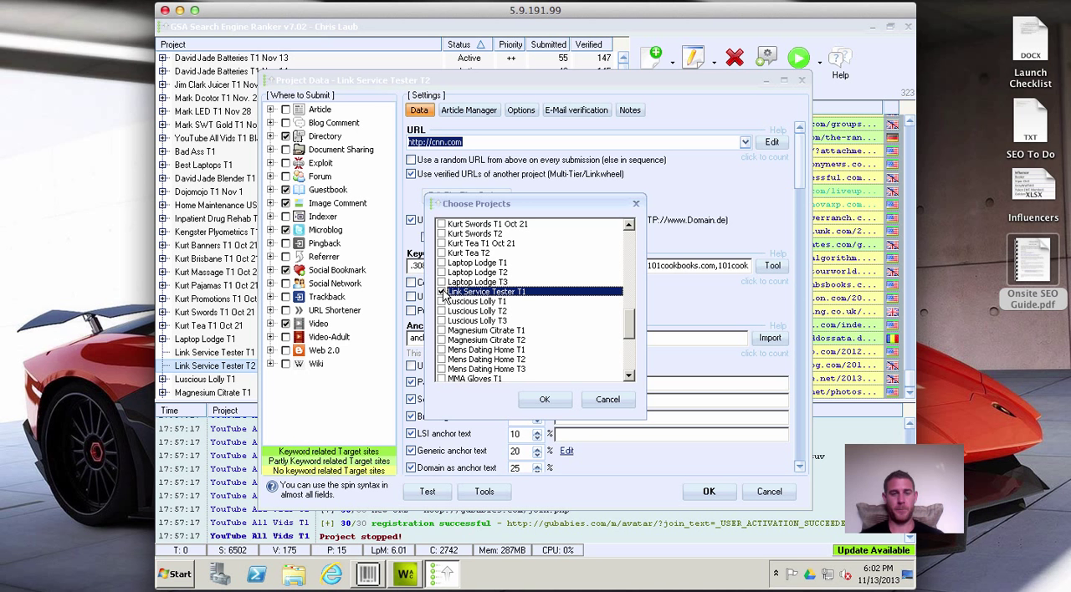
left_click(545, 400)
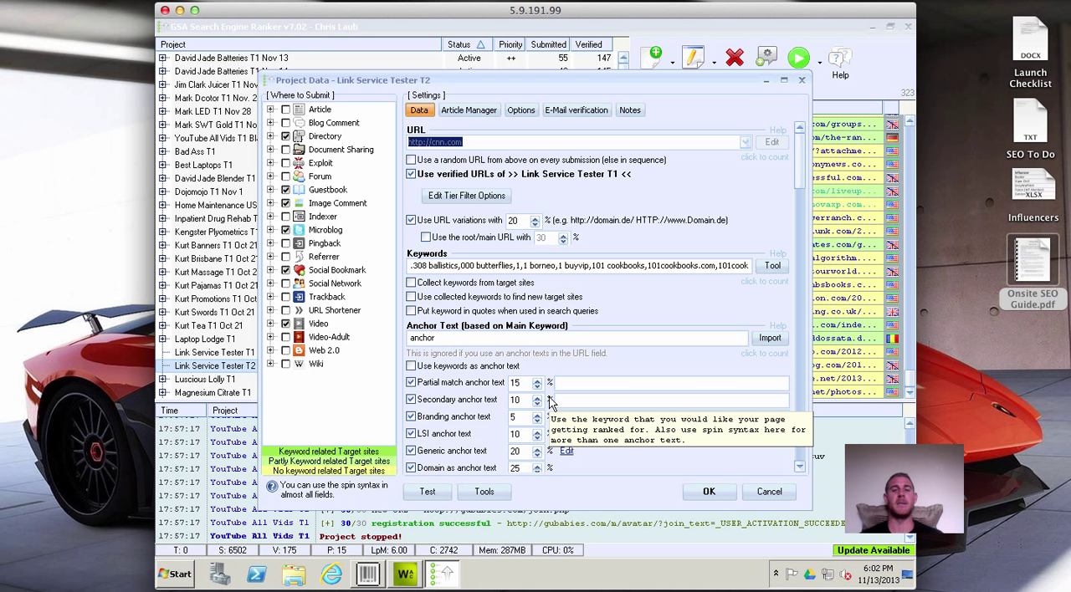
left_click(468, 197)
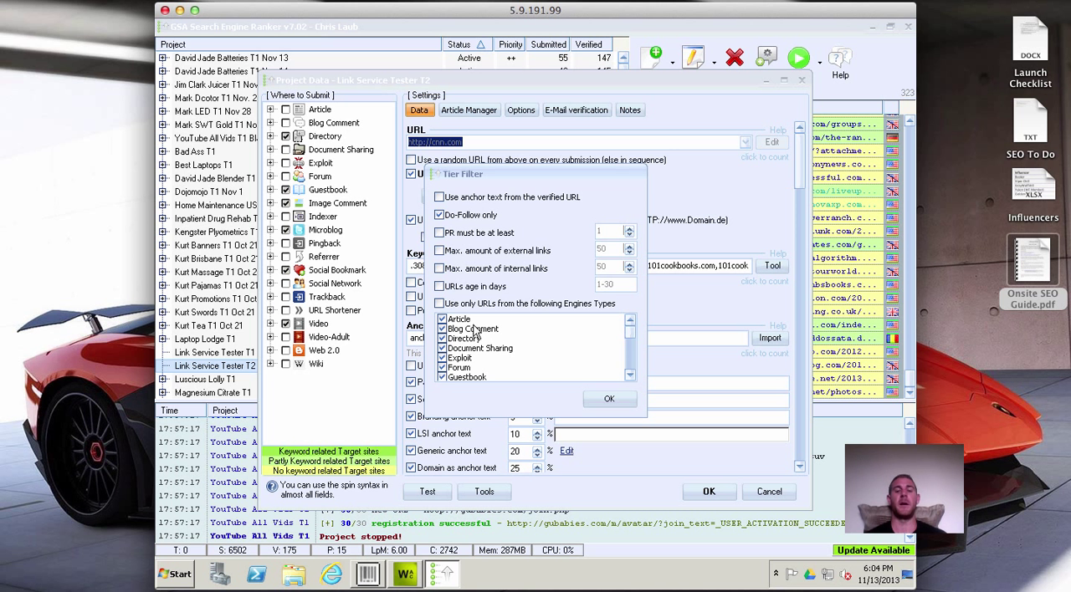
left_click(609, 401)
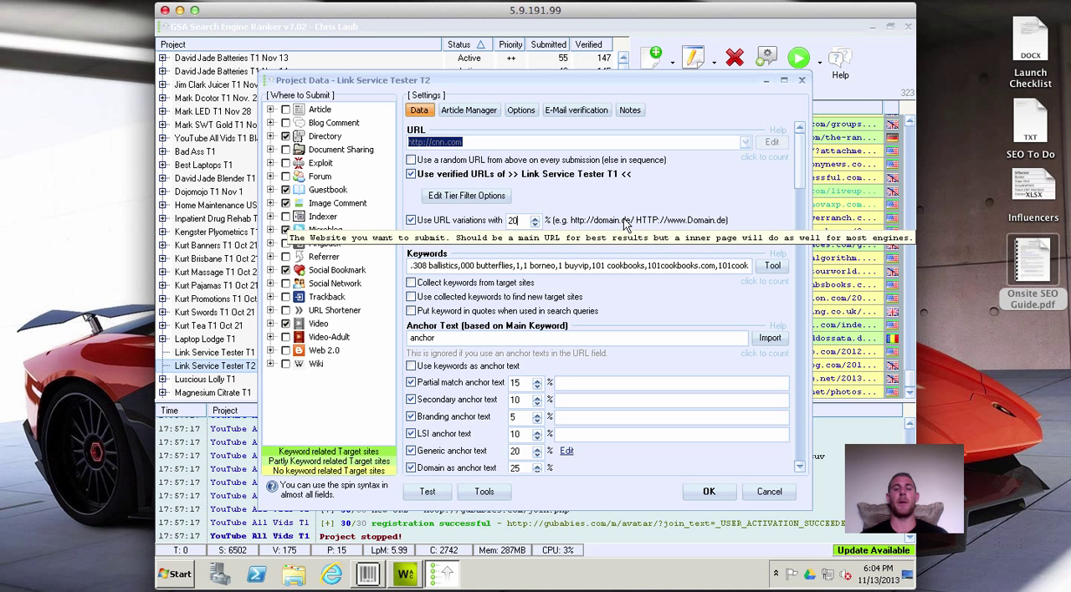
Set the URL variations to 33% and replace the project's keywords with the copied keyword list.
key("BackSpace")
key("BackSpace")
type("33")
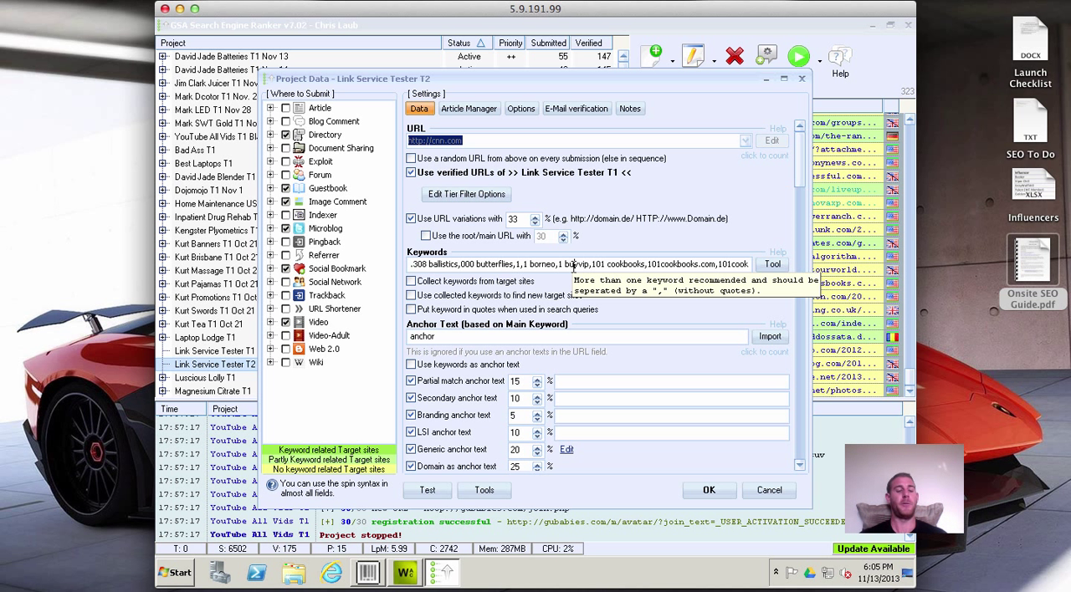
key("ctrl+a")
key("ctrl+v")
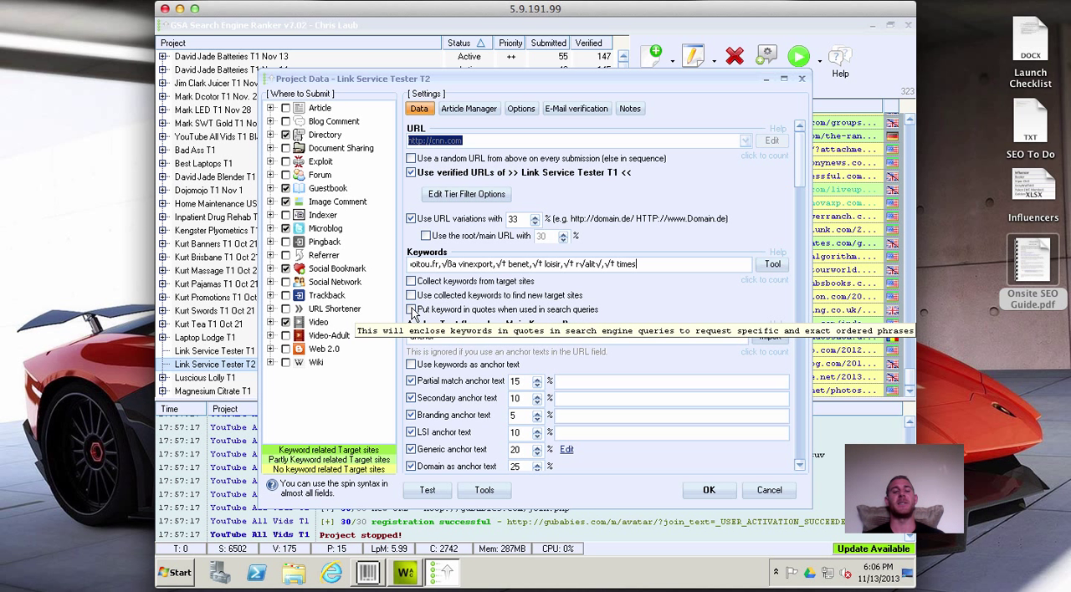
Examine the main anchor text and the partial match, secondary, branding, LSI, generic and domain anchor text settings.
left_click(799, 469)
left_click(799, 468)
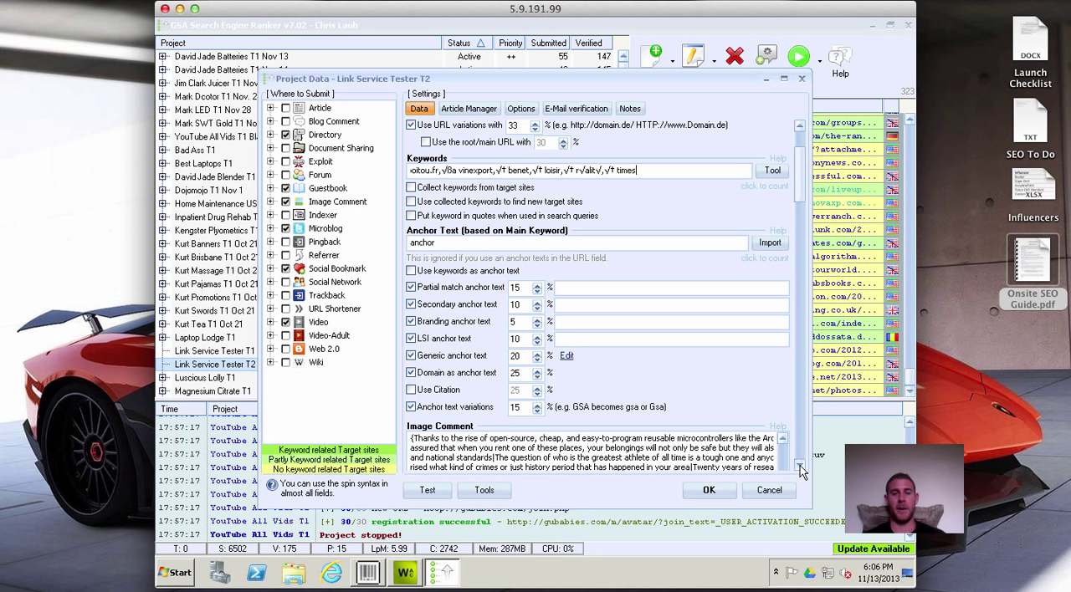
left_click(501, 244)
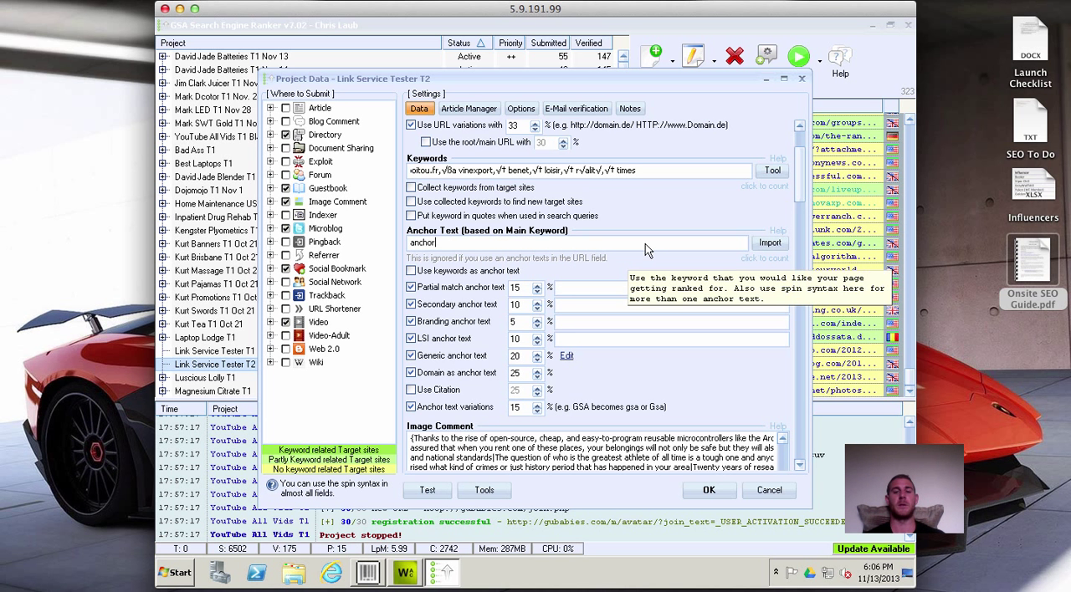
scroll(645, 244, "up", 4)
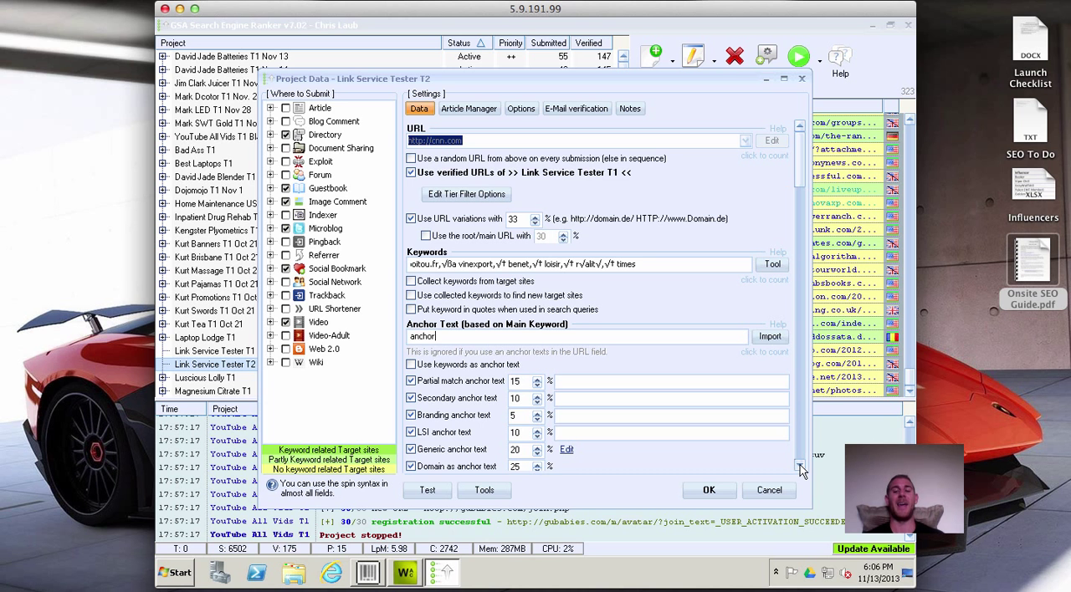
scroll(800, 465, "down", 5)
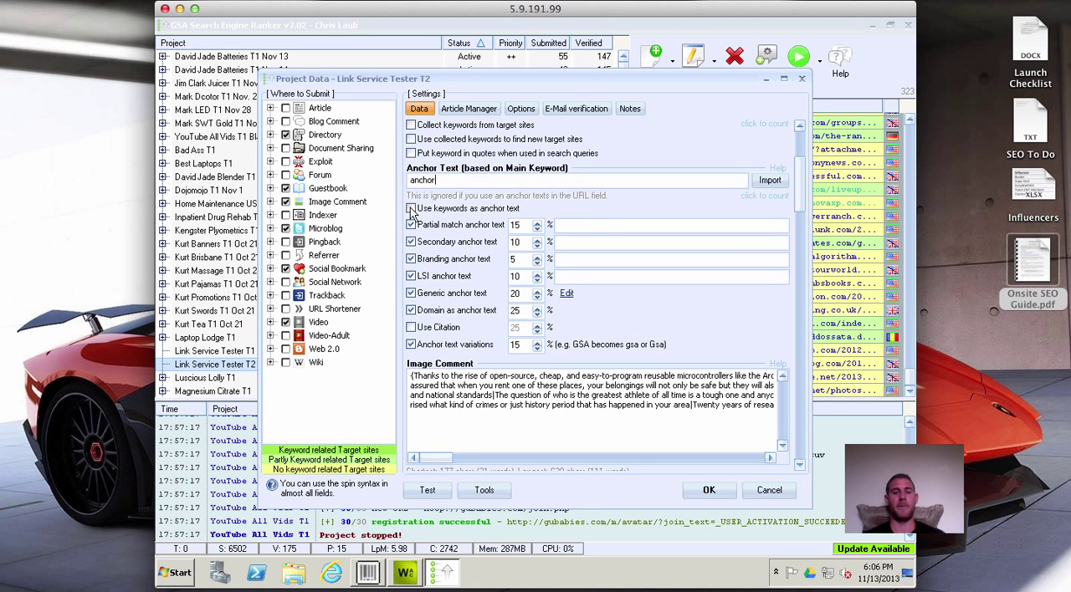
left_click(597, 243)
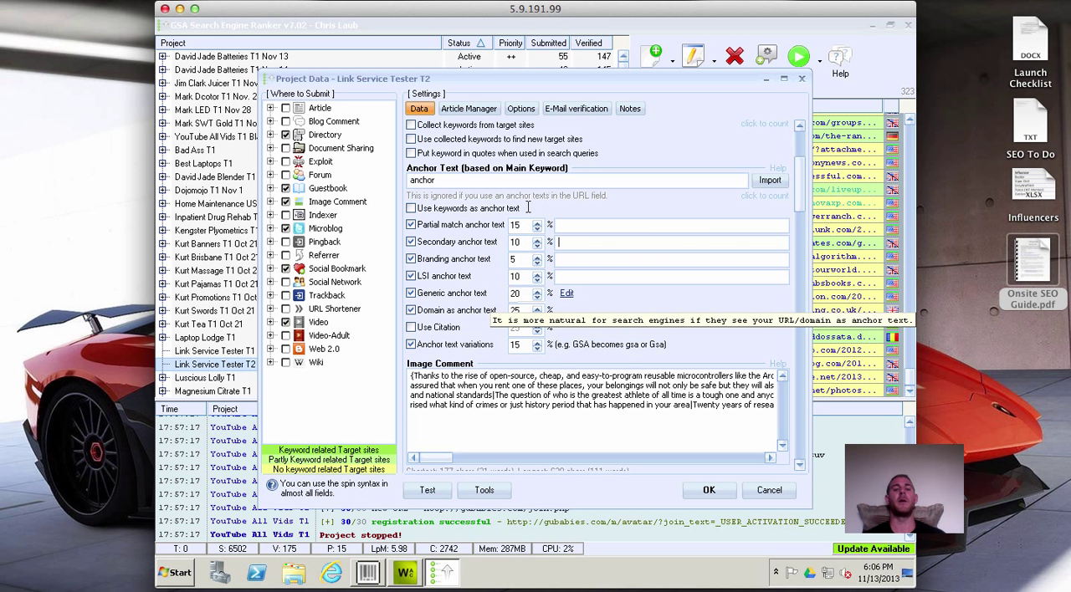
left_click(526, 179)
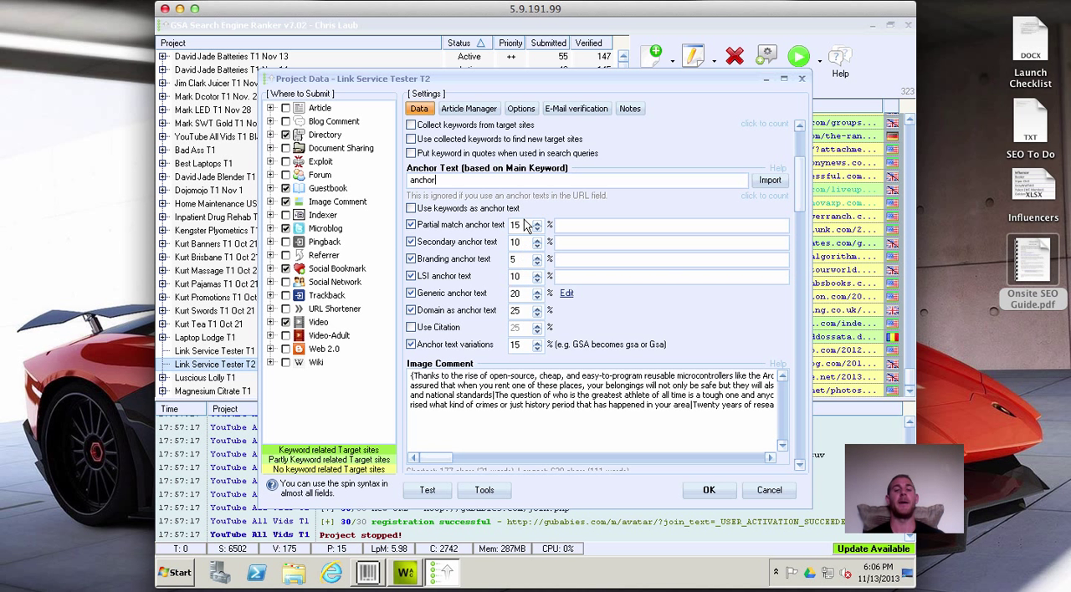
double_click(470, 179)
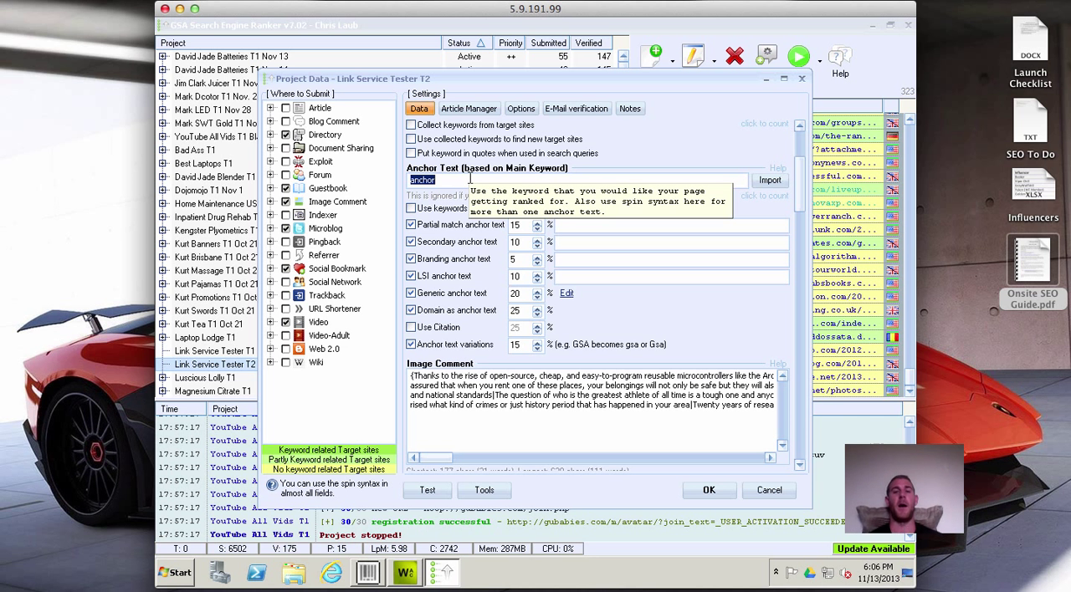
left_click(470, 178)
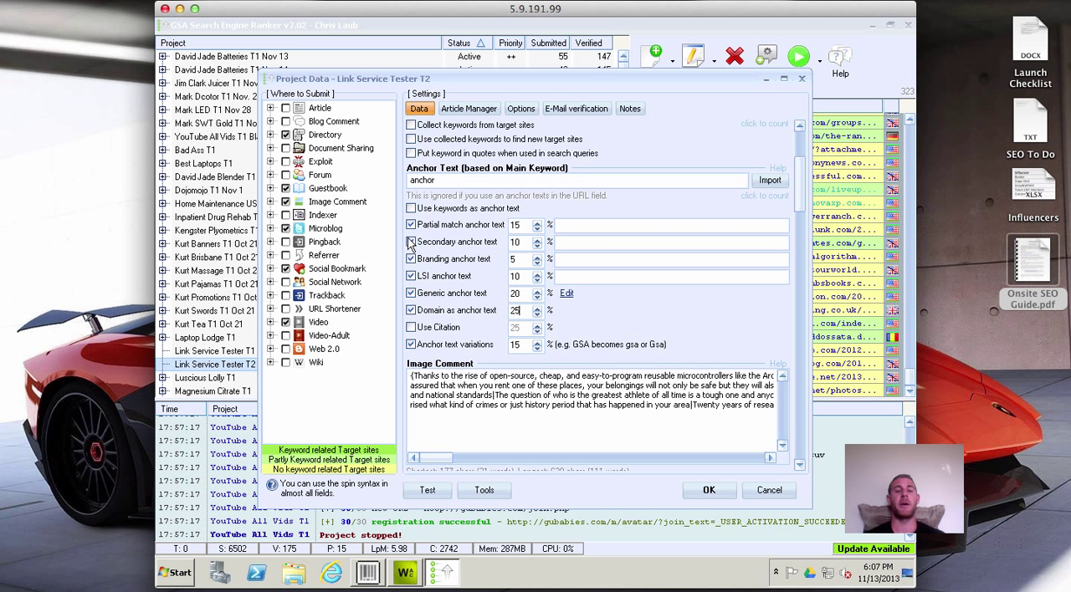
left_click(607, 224)
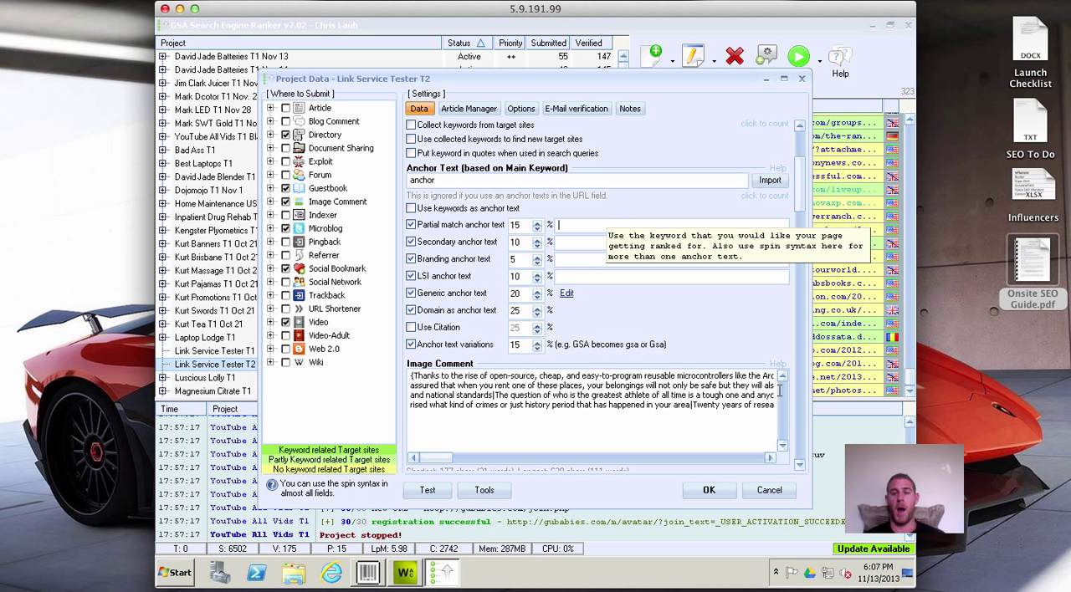
Look through the remaining content fields of the project data and open the file chooser for the preview image.
left_click_drag(800, 189, 801, 463)
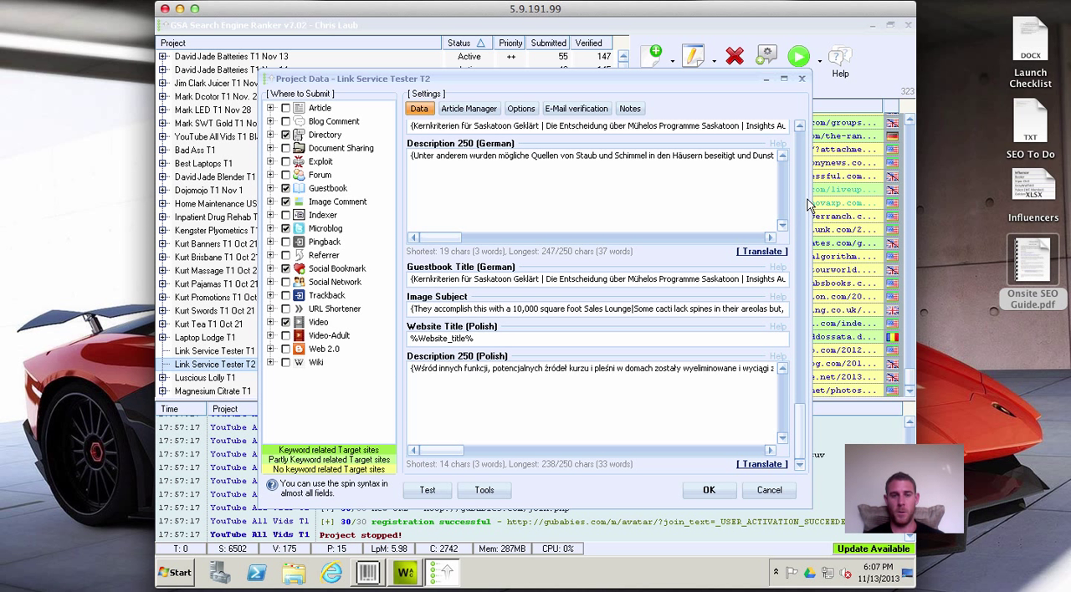
left_click(799, 127)
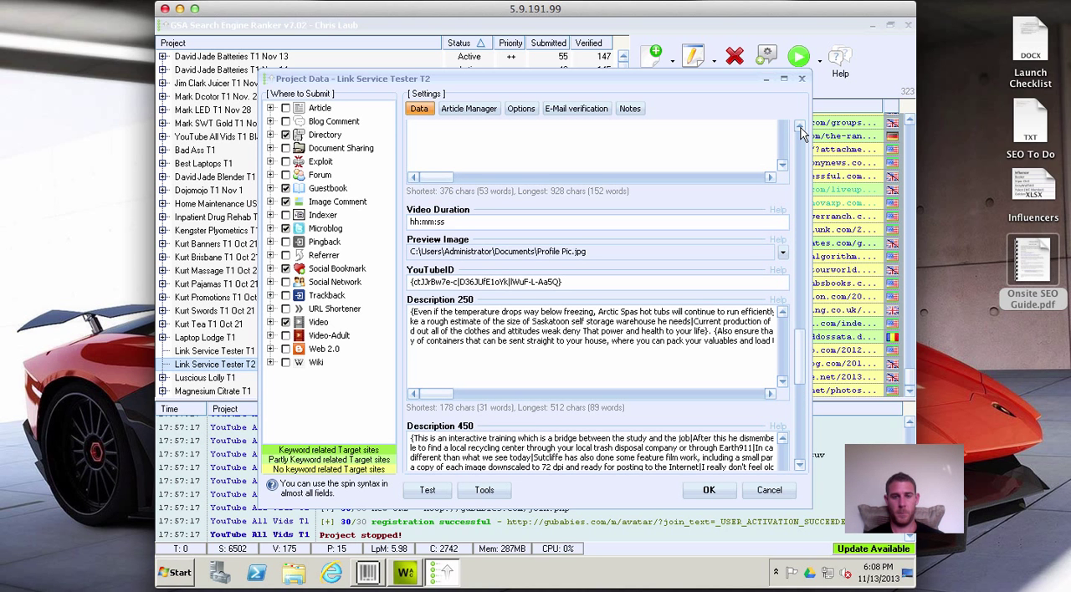
left_click(785, 254)
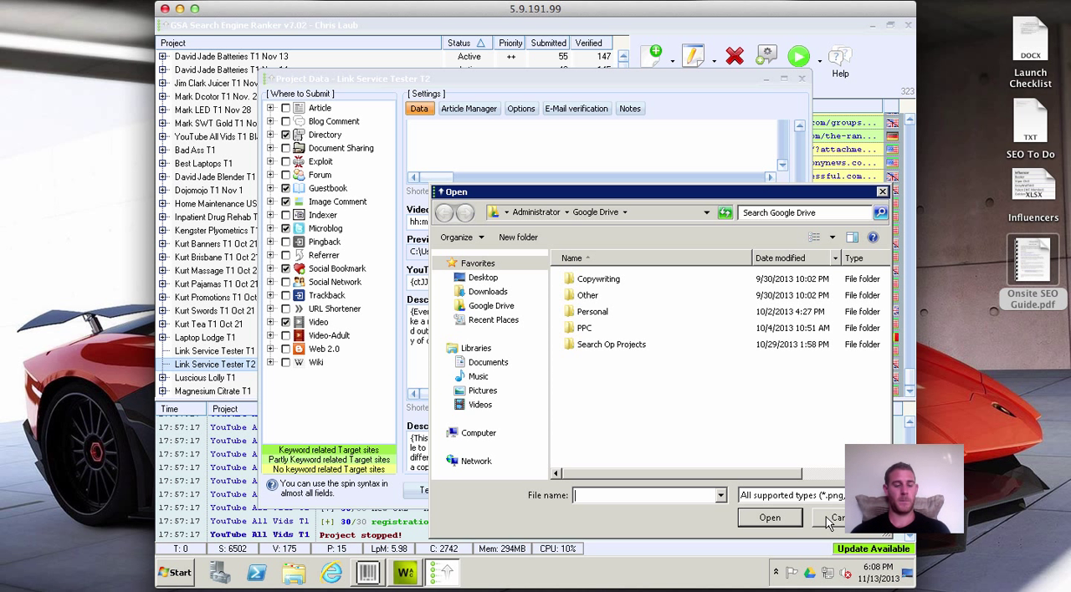
Force quit Remote Desktop Connection, relaunch it and reconnect to the computer 5.9.191.99.
key("super+alt+Escape")
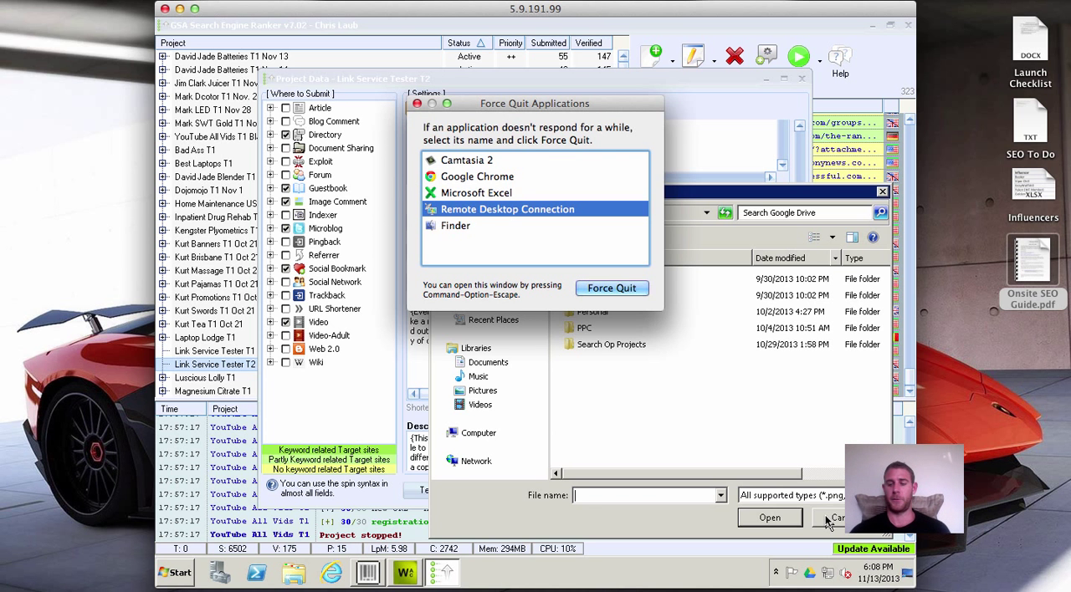
key("Return")
key("Return")
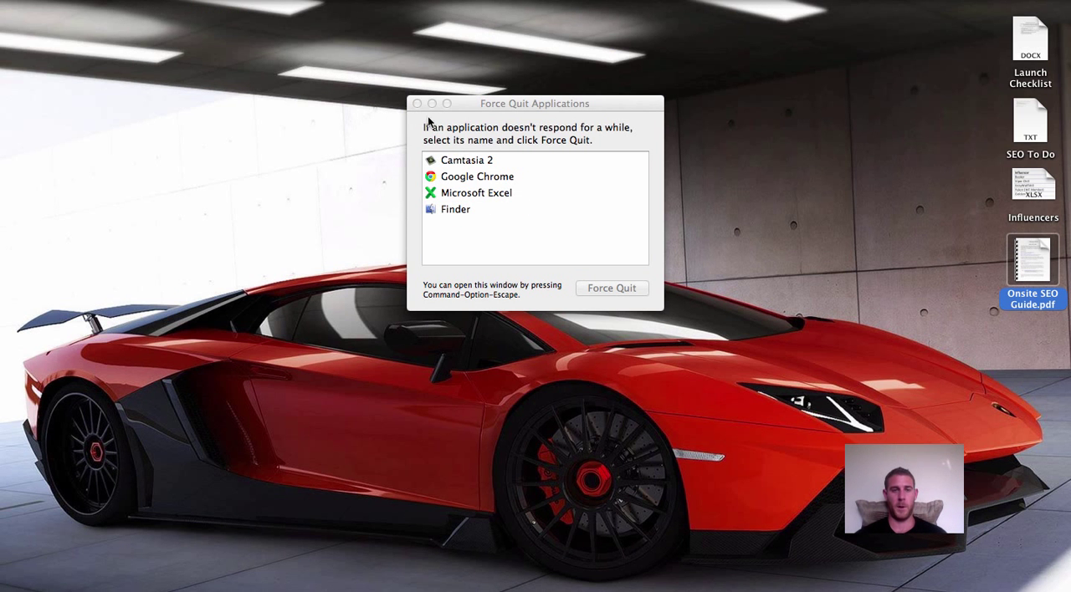
left_click(418, 105)
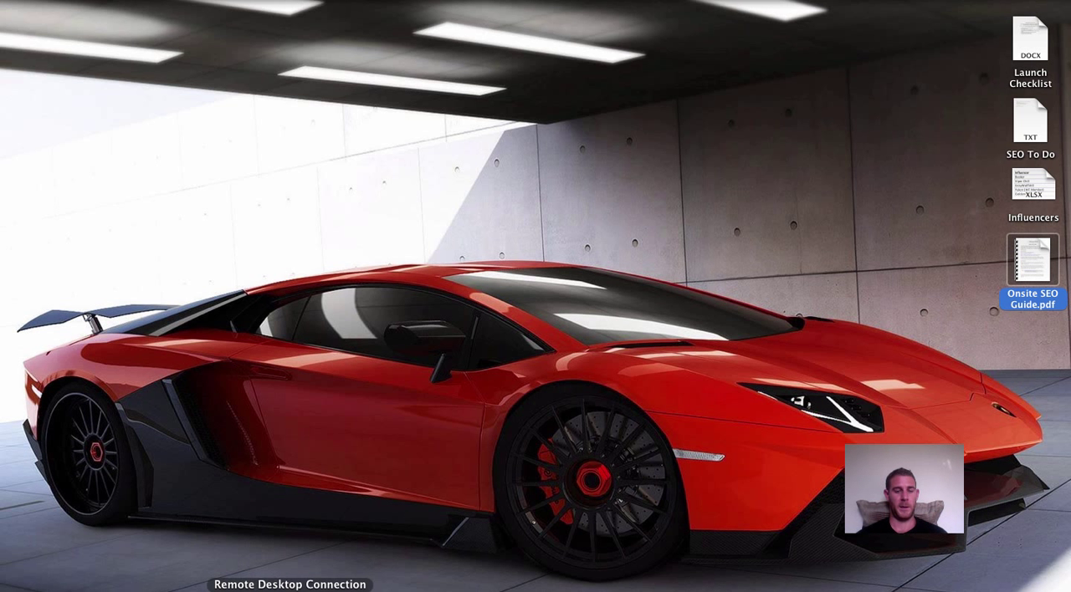
left_click(290, 590)
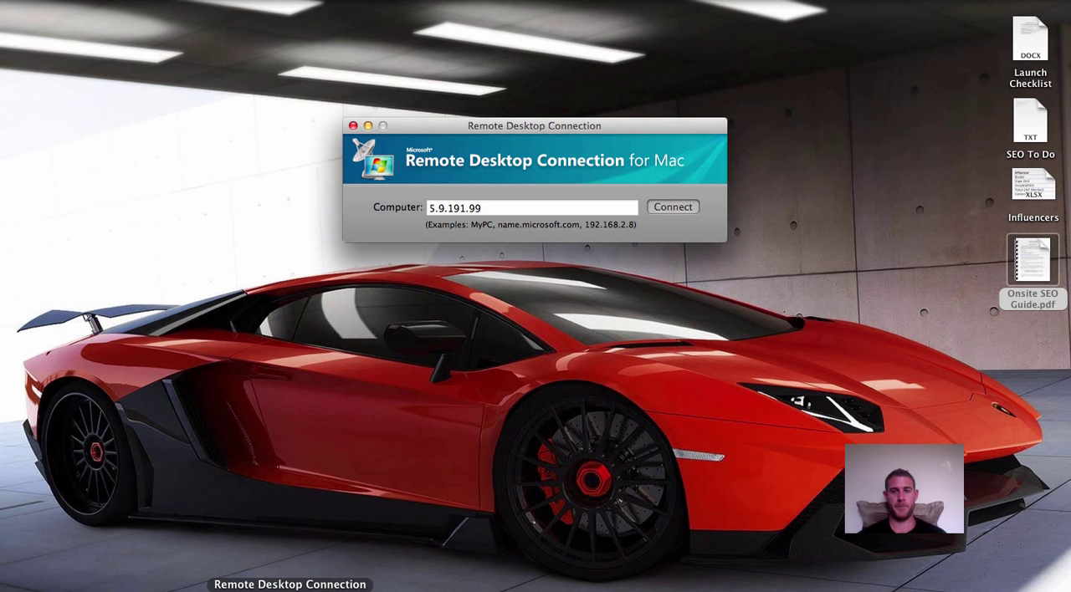
key("Return")
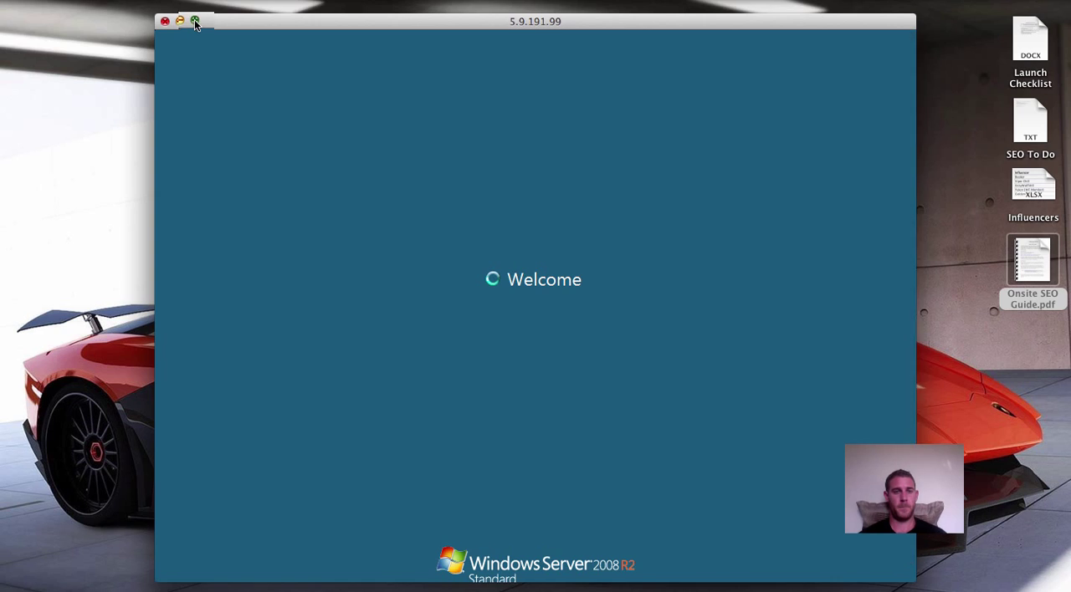
left_click(195, 21)
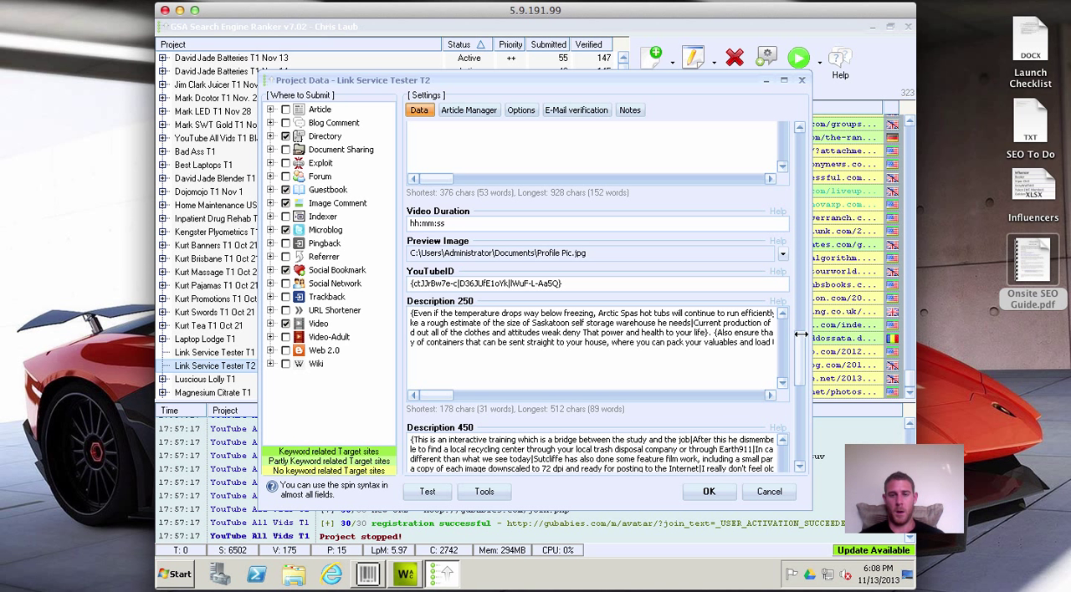
Look over the last description fields of the project data and open the project's article manager settings.
left_click_drag(798, 353, 801, 463)
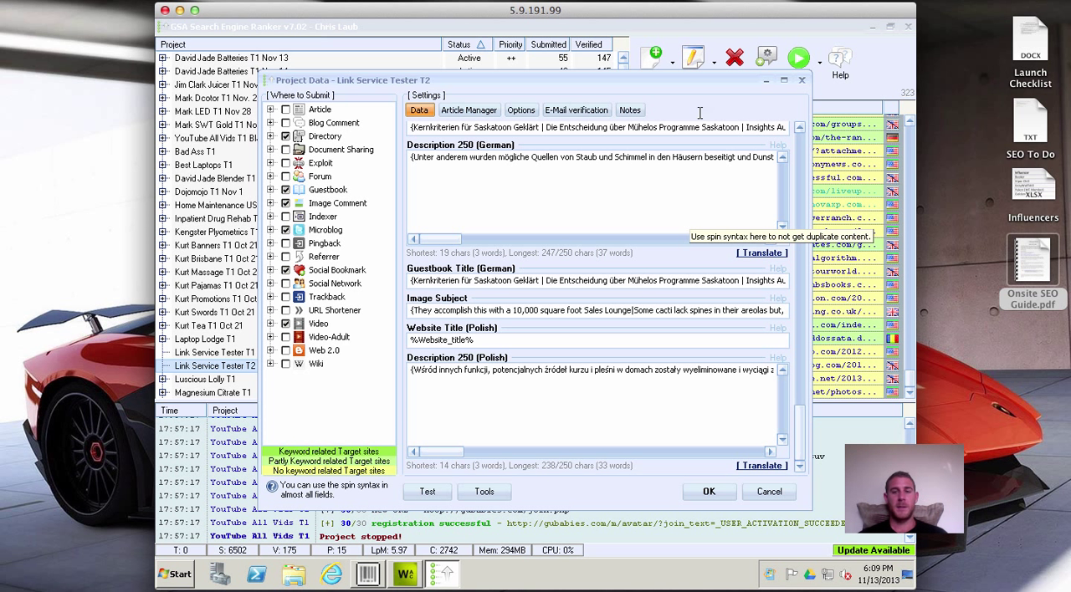
left_click(466, 114)
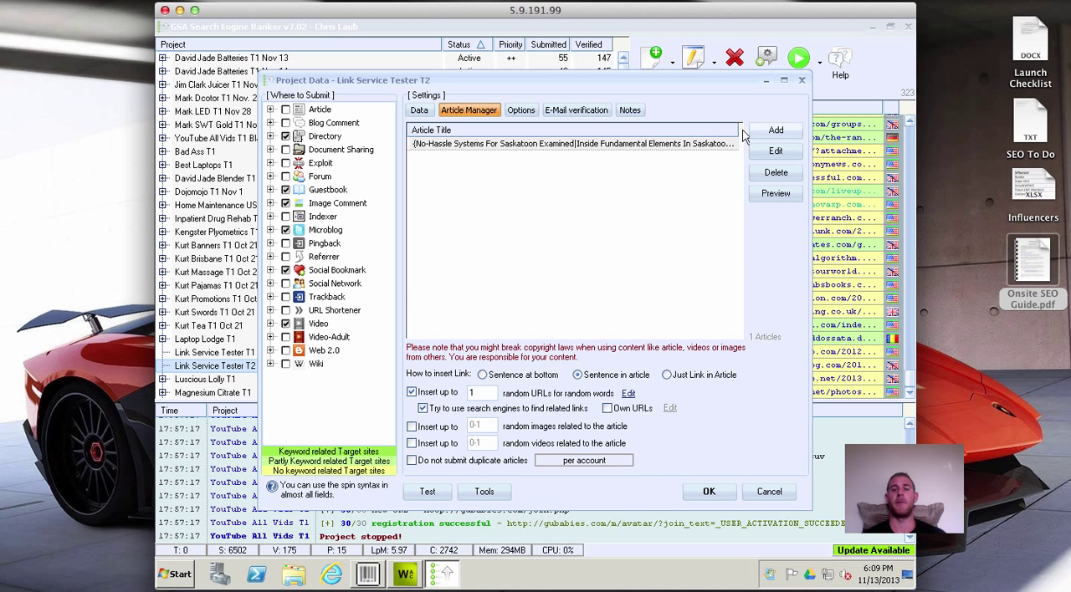
Look over the available sources for adding articles and turn off inserting random URLs for random words.
left_click(773, 134)
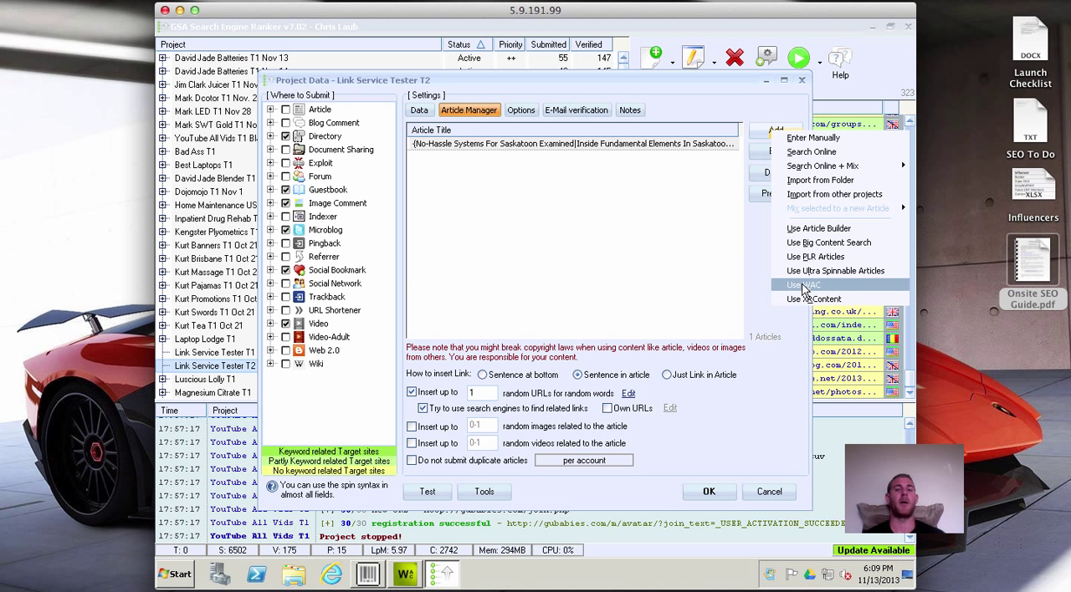
left_click(602, 236)
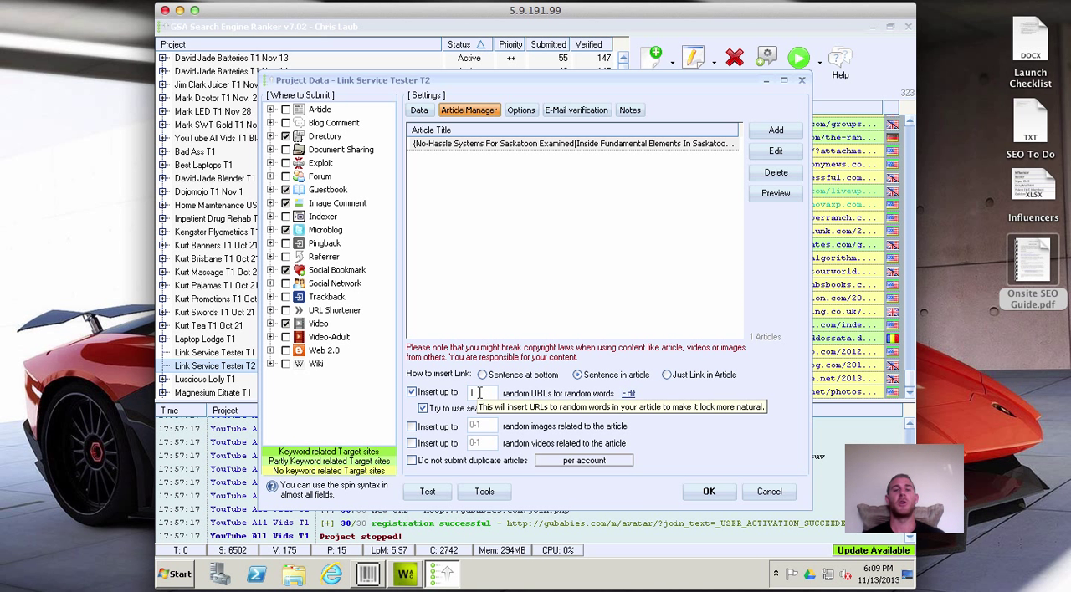
left_click(411, 393)
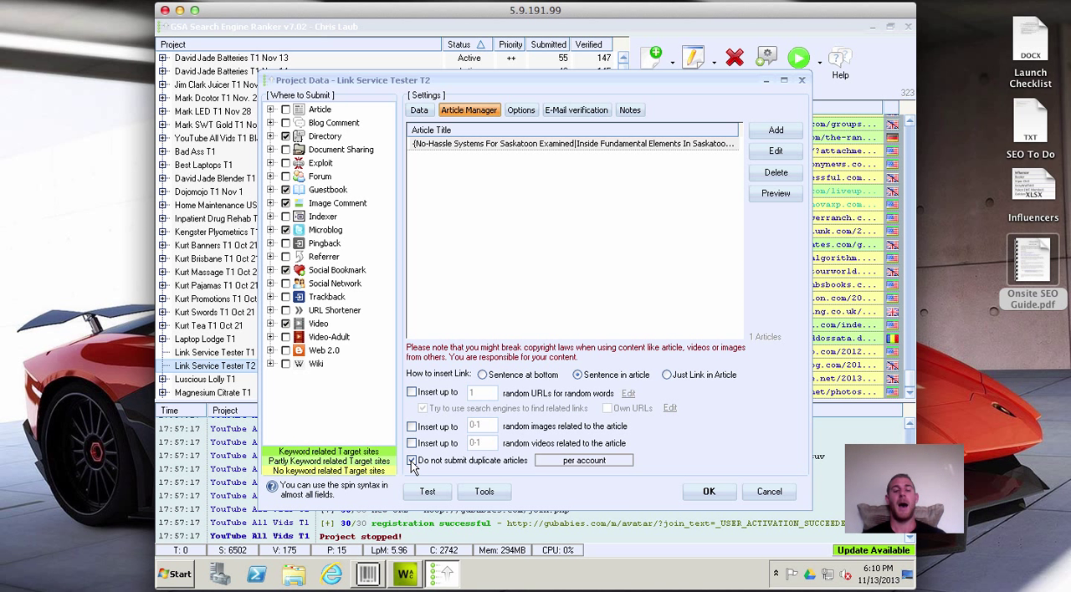
Enable the option against submitting duplicate articles and set its scope to anywhere.
left_click(411, 462)
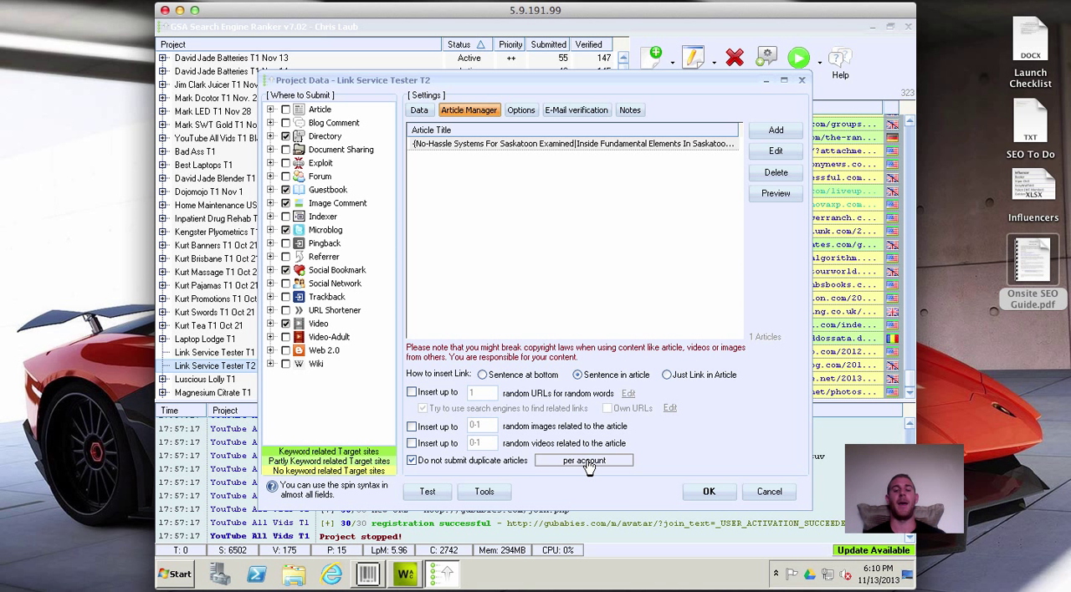
left_click(589, 463)
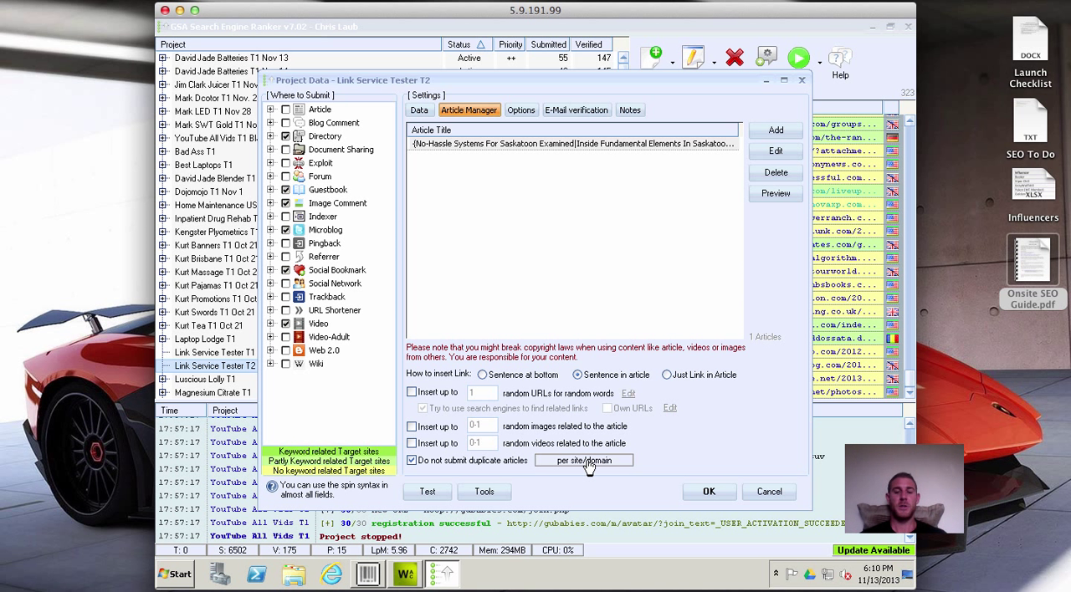
left_click(589, 463)
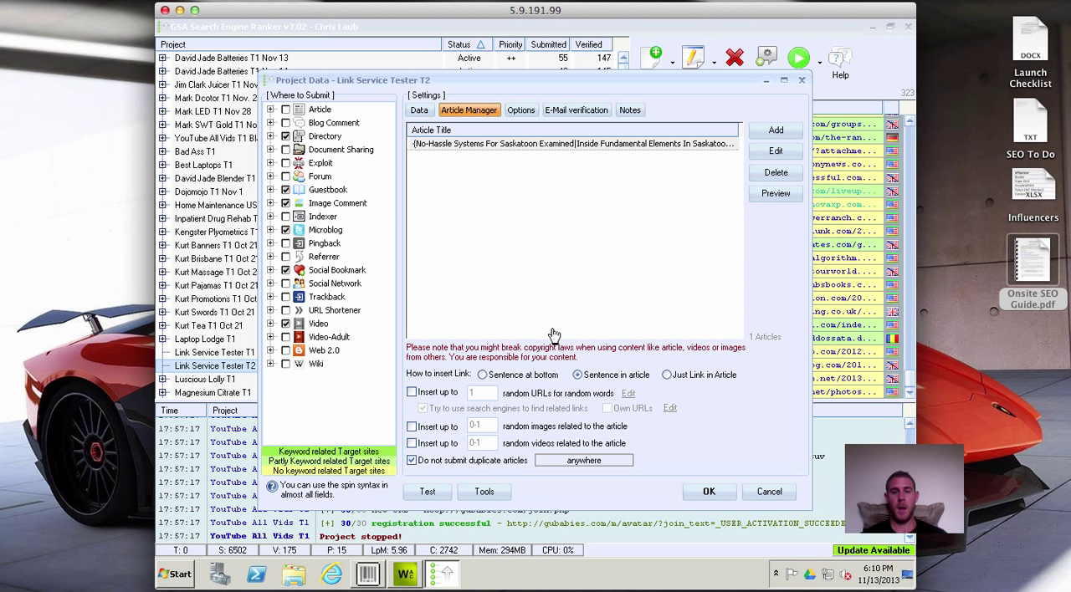
In the project's options, enable pausing the project and set the submission limit to 25.
left_click(524, 114)
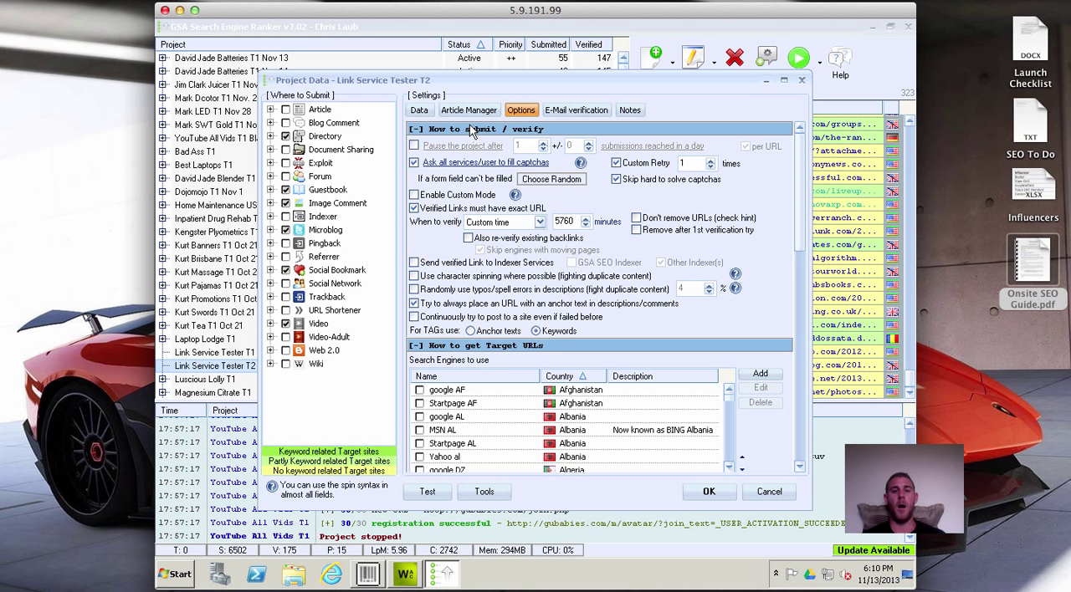
left_click(414, 146)
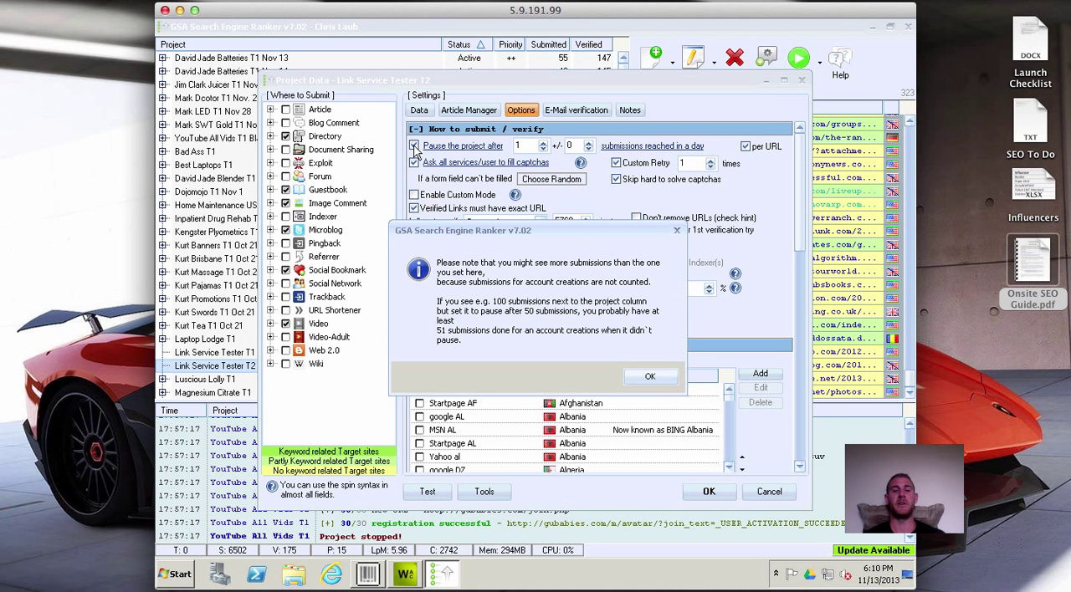
left_click(677, 231)
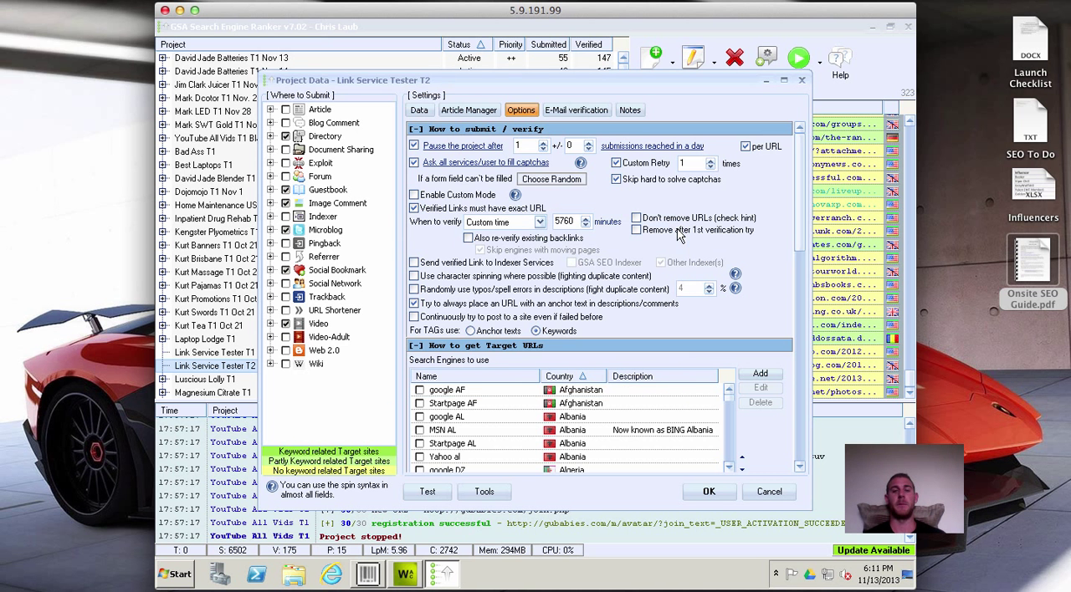
double_click(526, 145)
type("25")
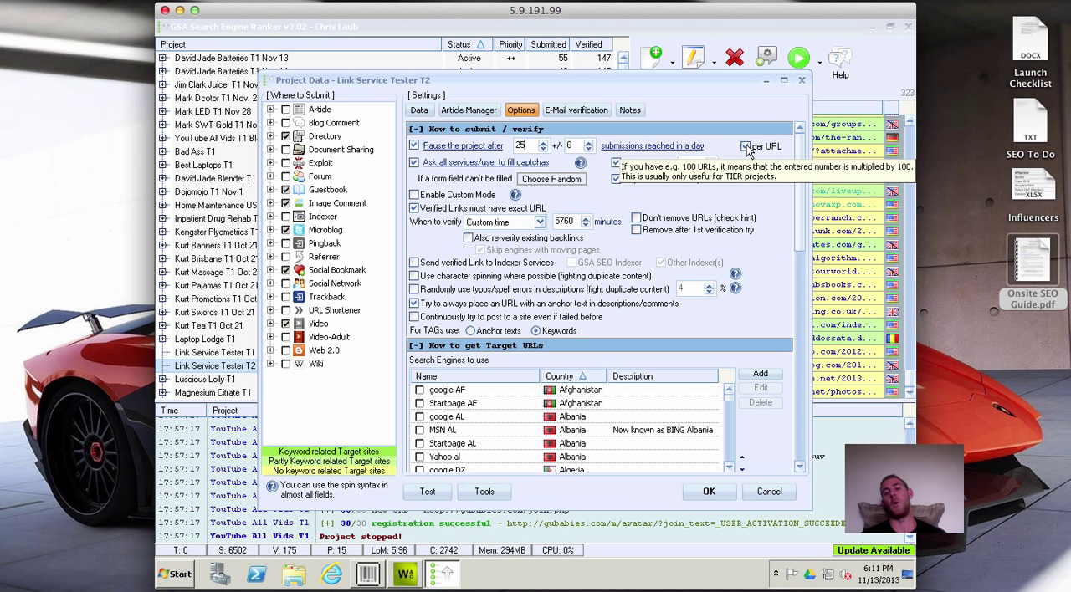
Cycle through the pause conditions back to submissions reached in a day and turn off counting the limit per URL.
left_click(646, 147)
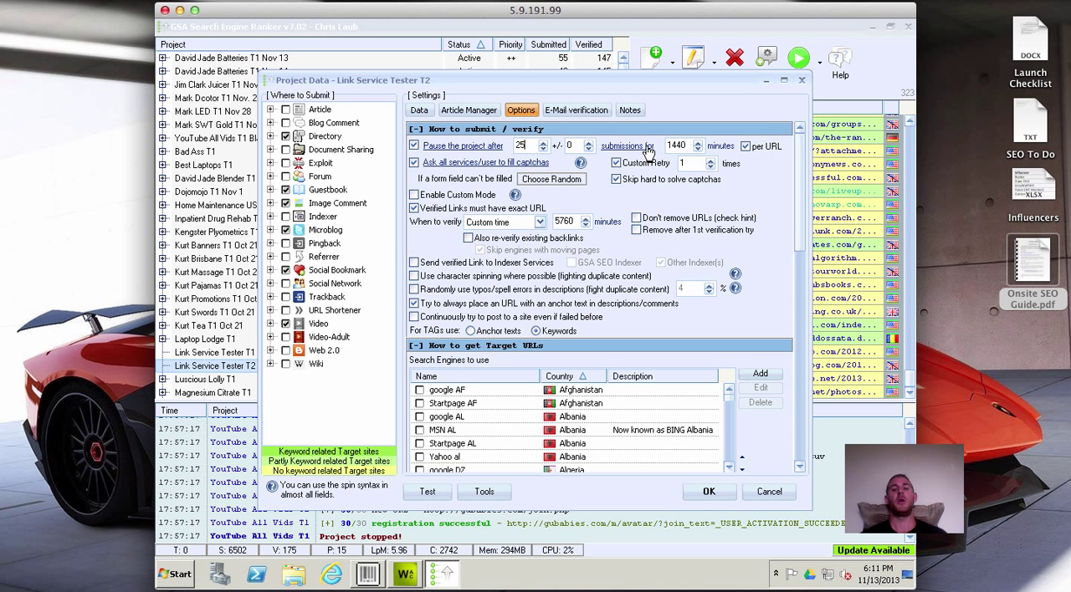
left_click(636, 147)
left_click(648, 149)
left_click(649, 149)
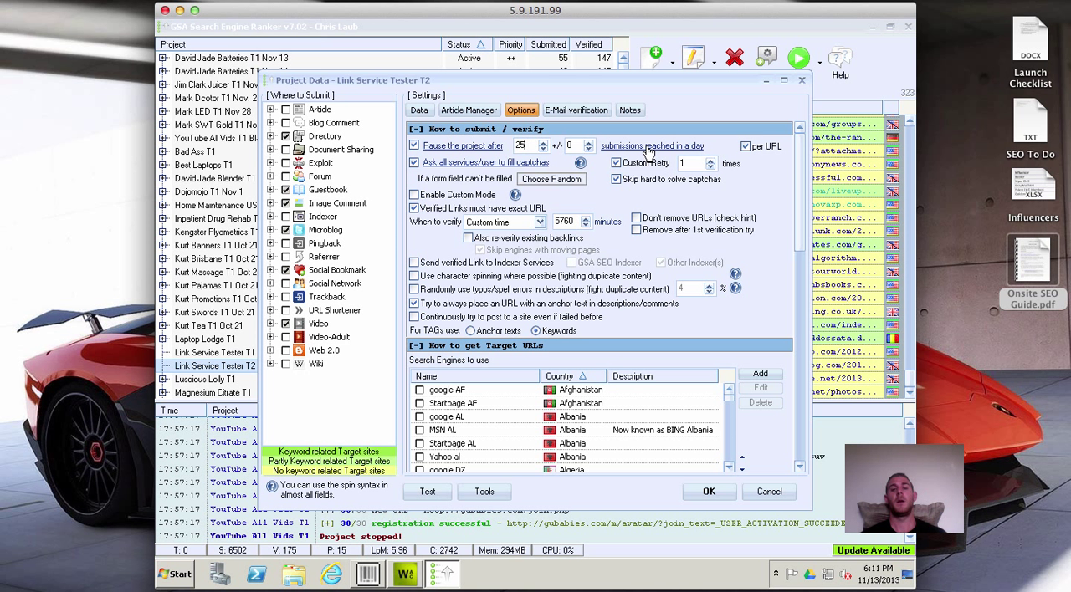
left_click(745, 148)
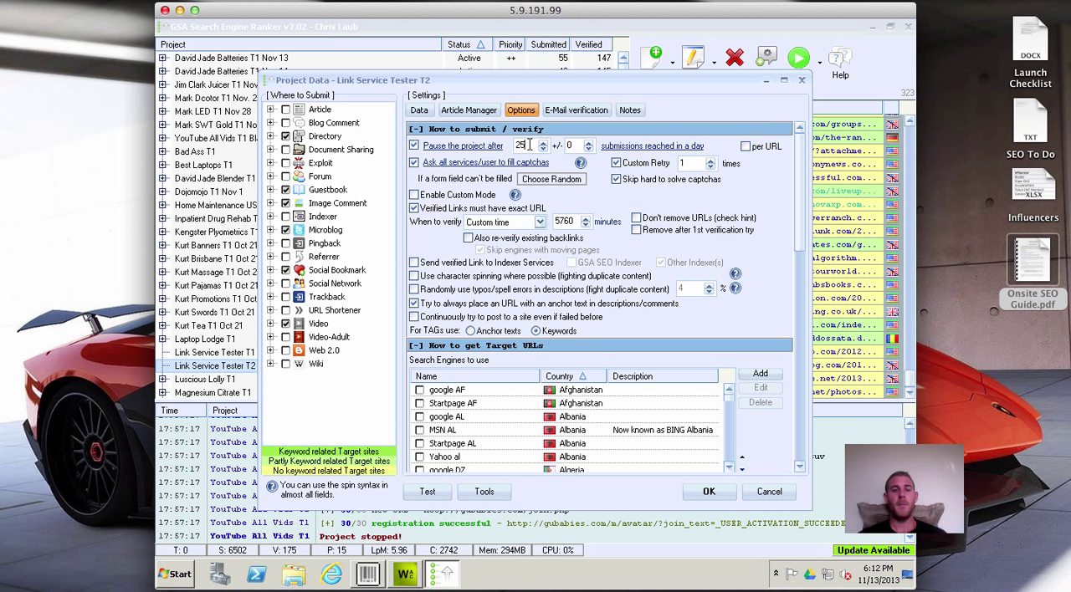
Review the captcha filling setting and read the help on custom mode.
left_click(413, 163)
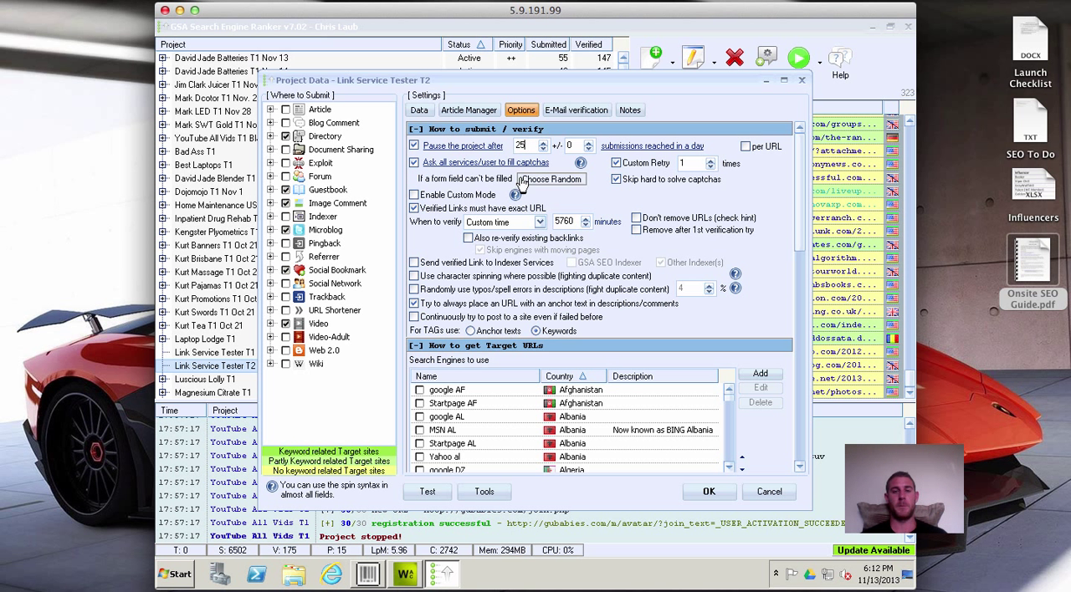
mouse_move(576, 167)
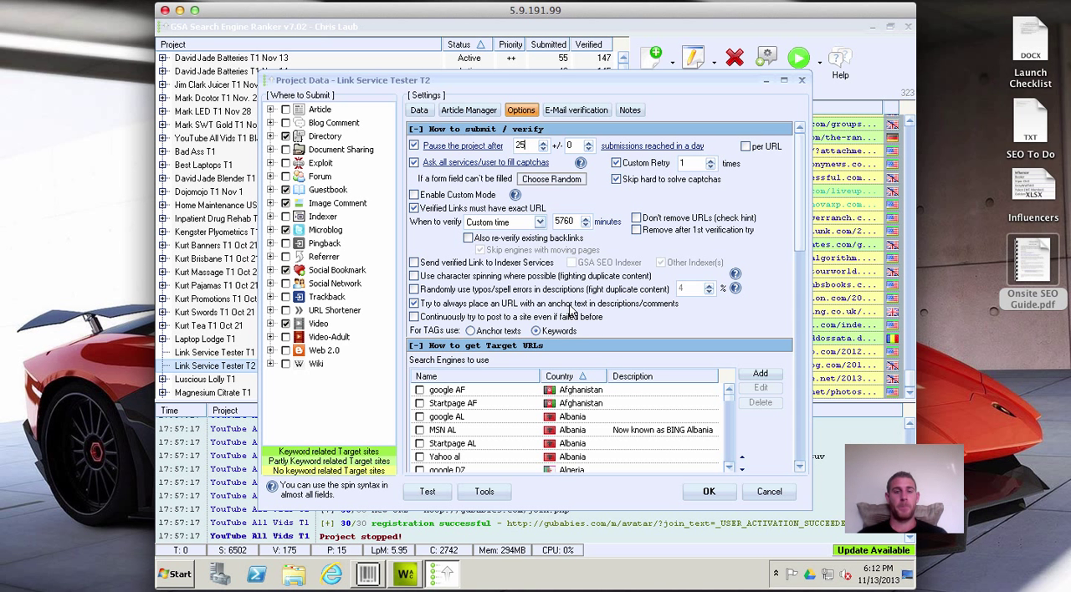
left_click(514, 195)
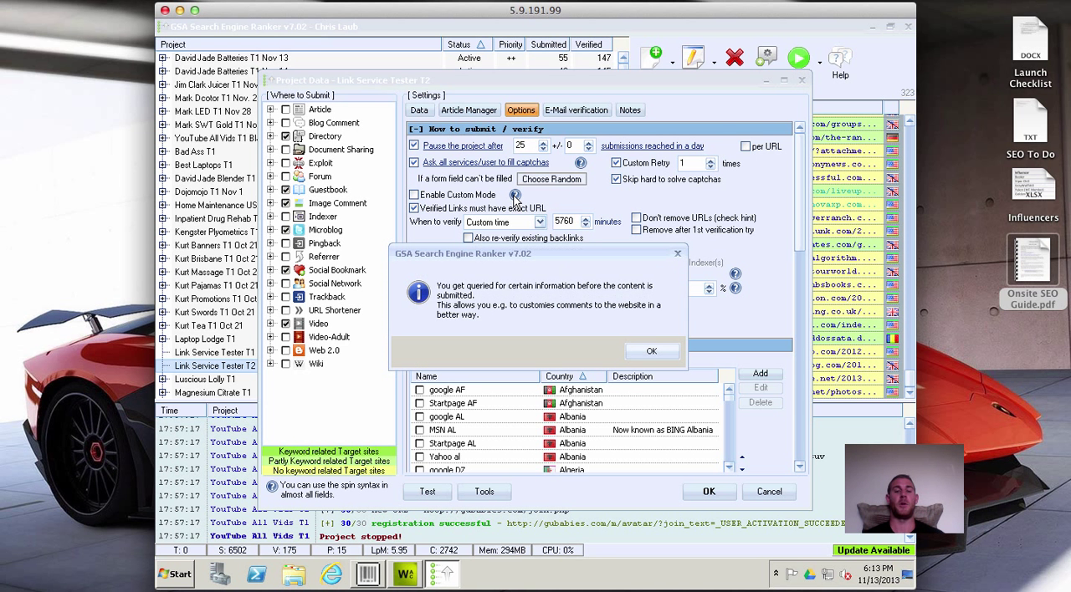
left_click(651, 350)
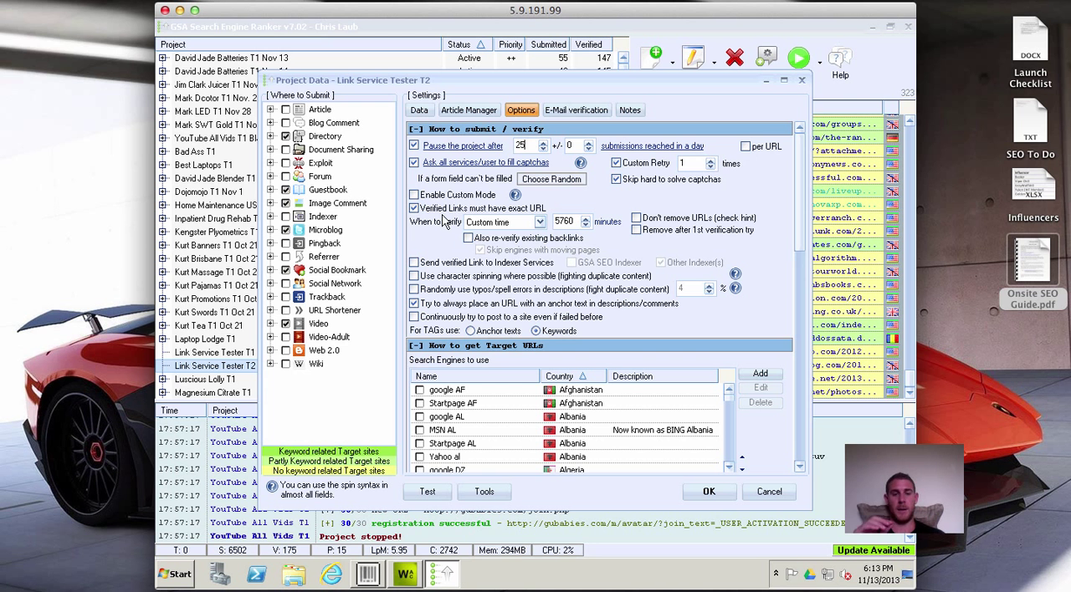
Try the Automatically setting for when to verify links and return it to Custom time.
mouse_move(445, 221)
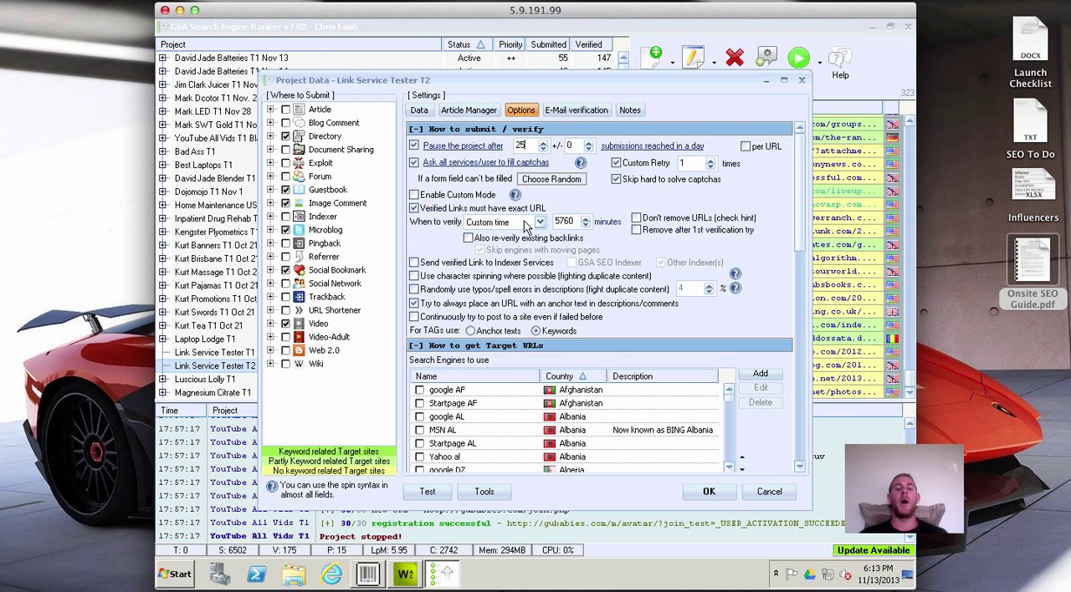
left_click(525, 223)
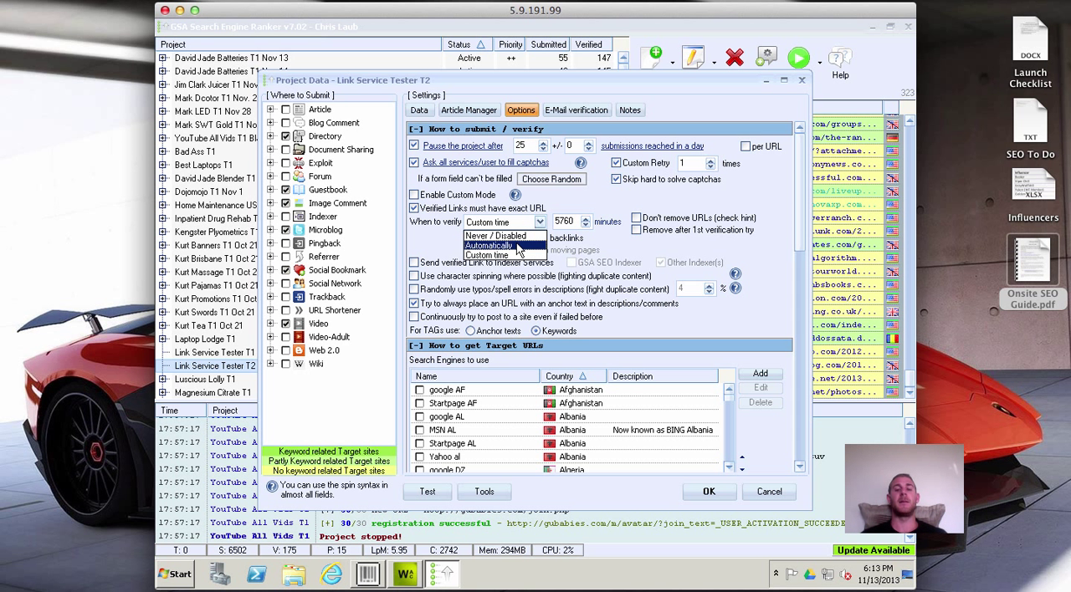
left_click(521, 246)
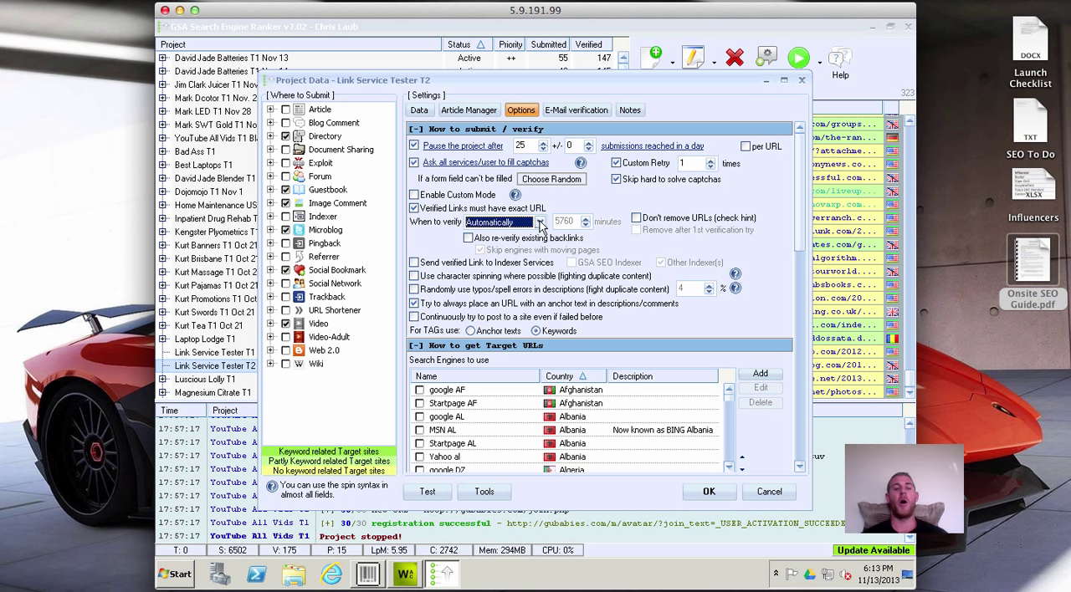
left_click(540, 222)
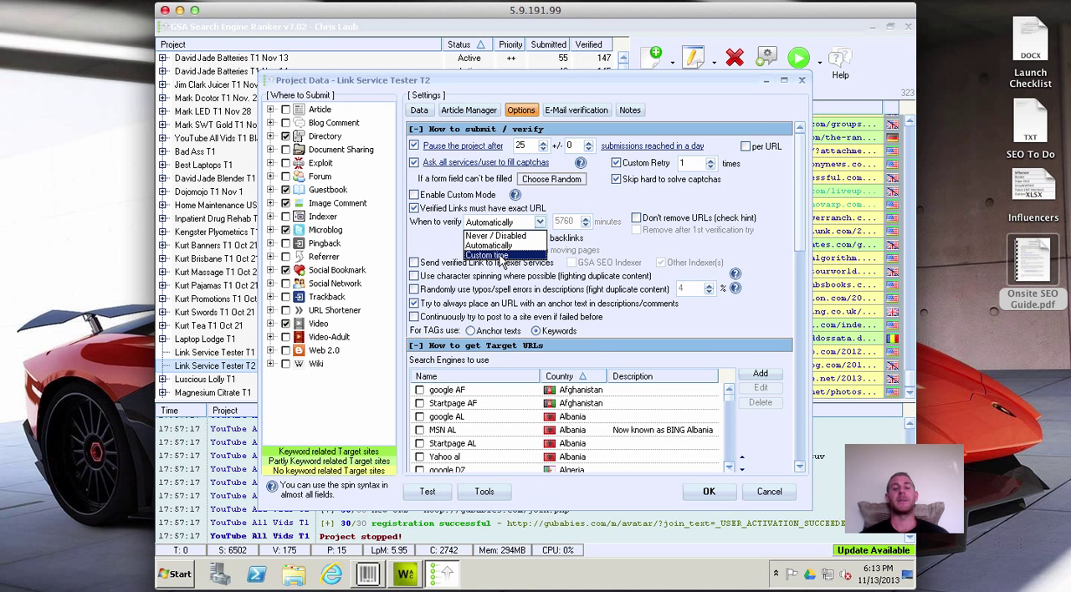
left_click(500, 256)
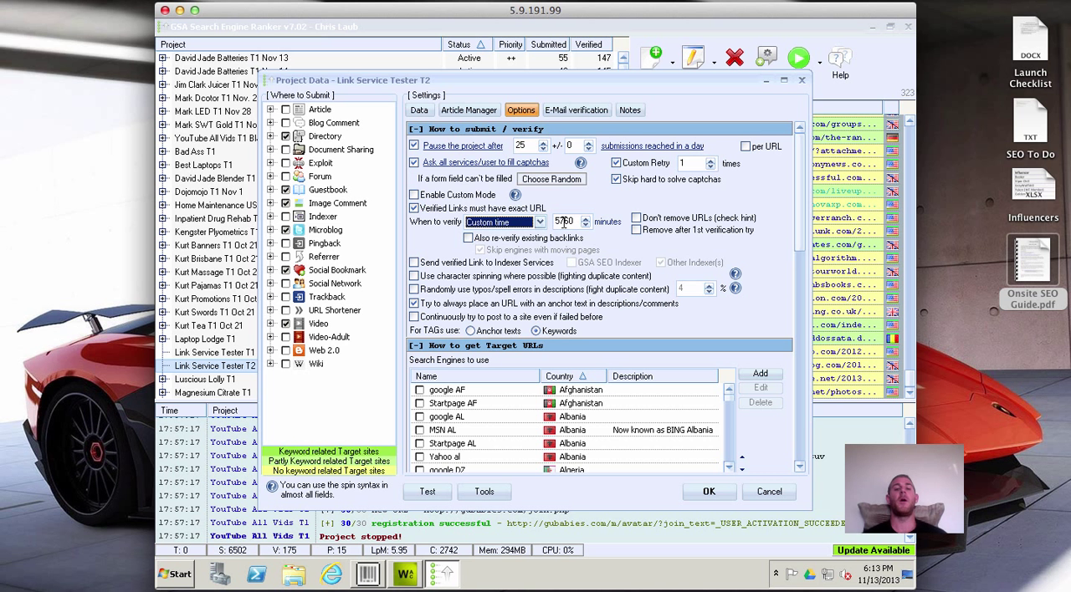
Examine the verification interval, the URL removal option and the explanation of requiring the exact URL in verified links.
left_click(564, 221)
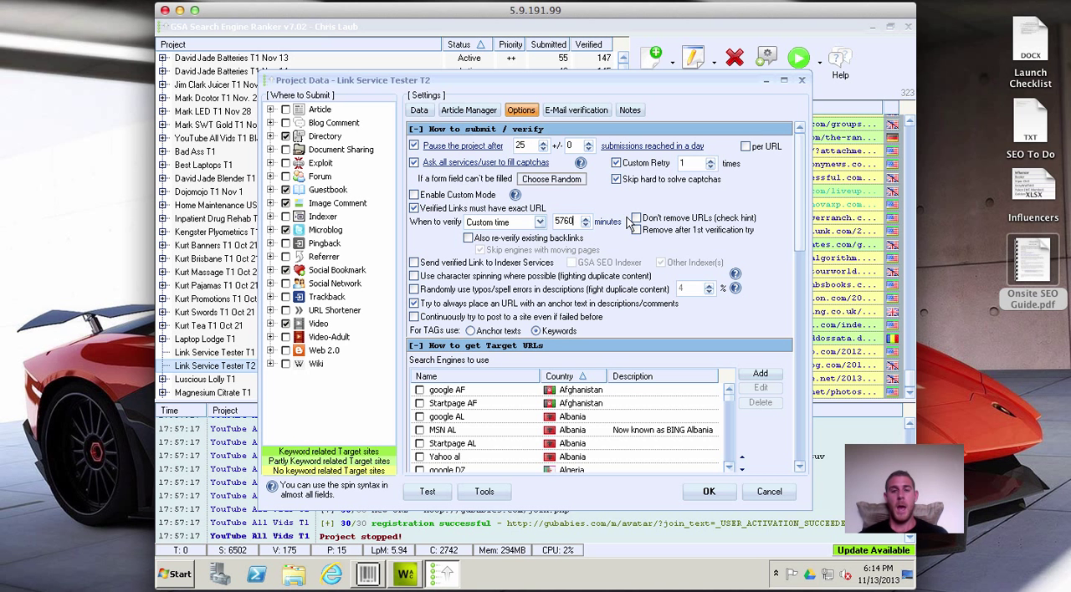
mouse_move(639, 224)
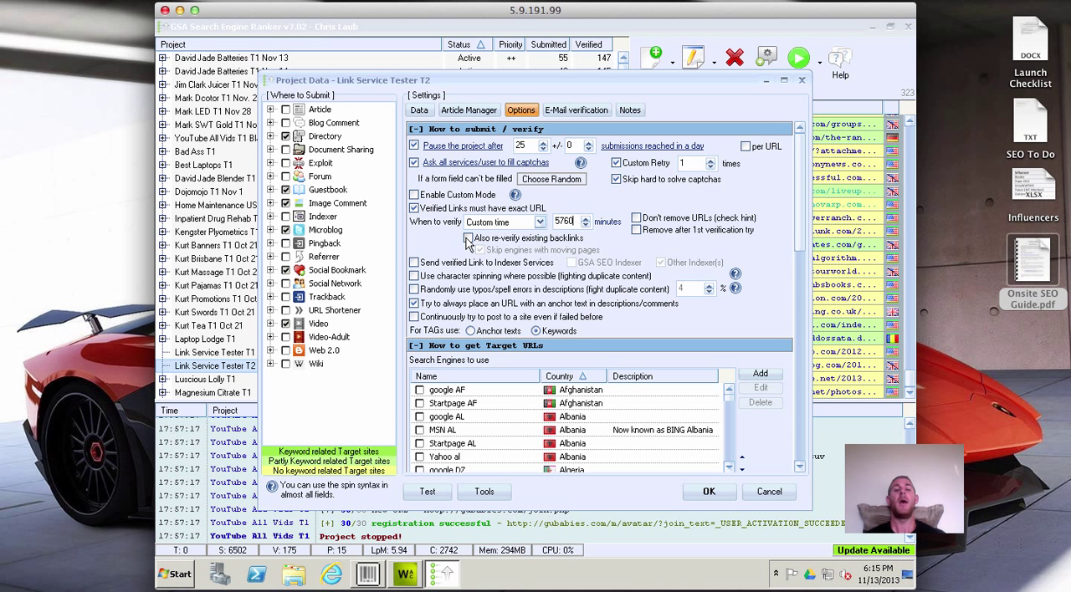
mouse_move(418, 211)
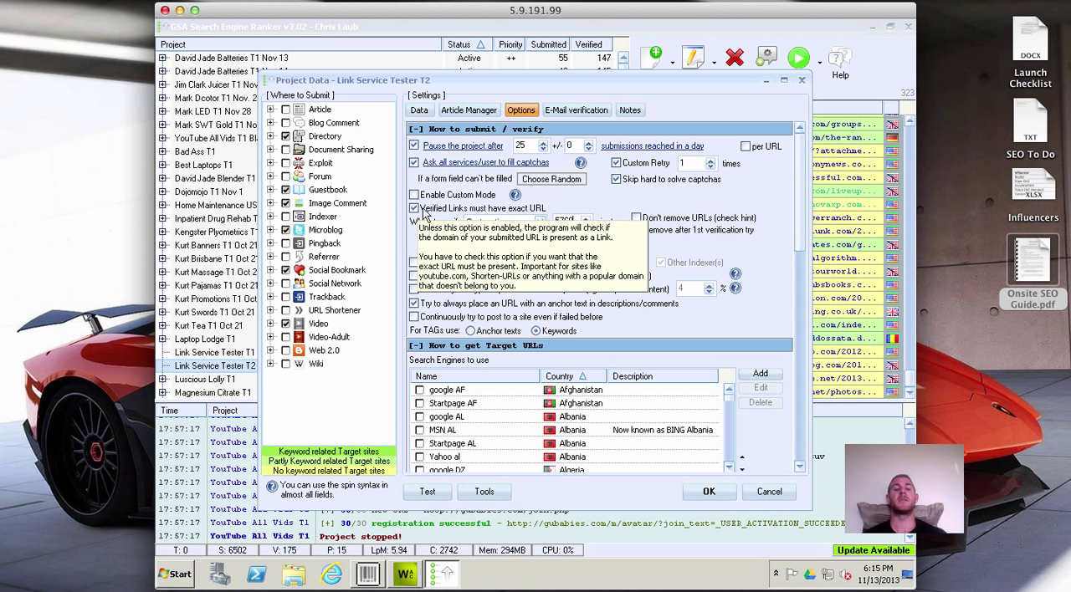